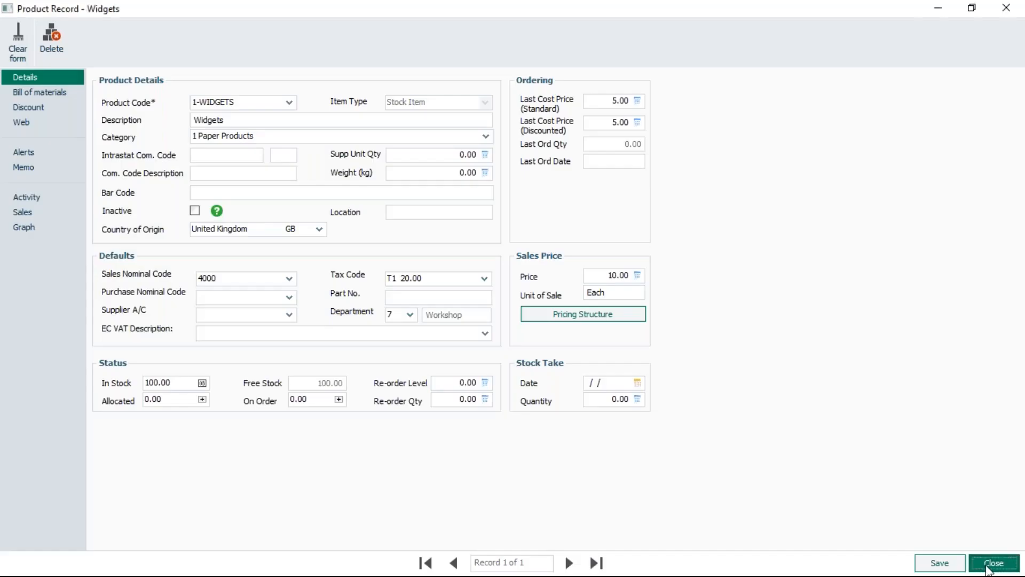
# Close the Widgets product record and show the customer list
pyautogui.click(988, 560)
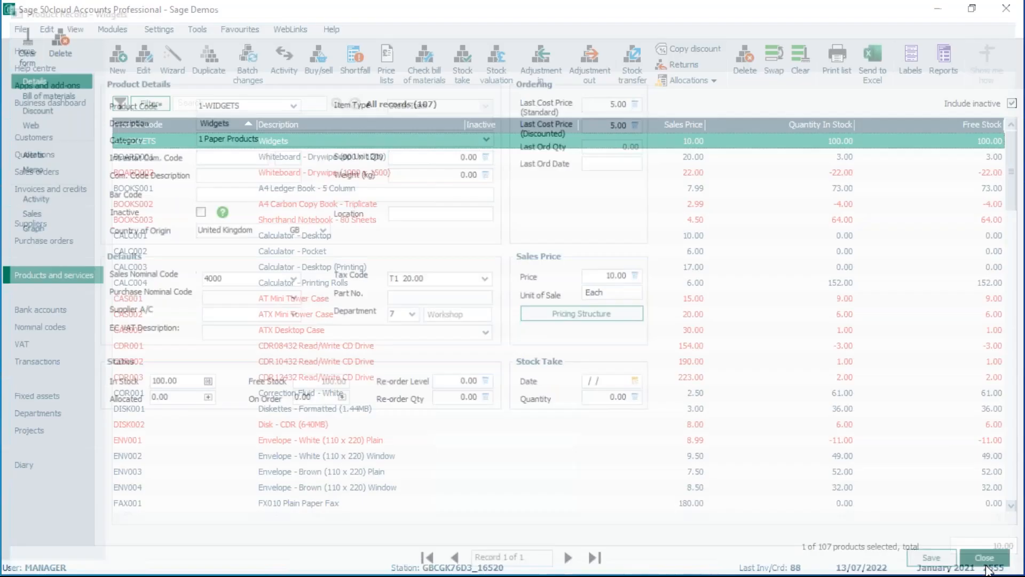
pyautogui.click(37, 139)
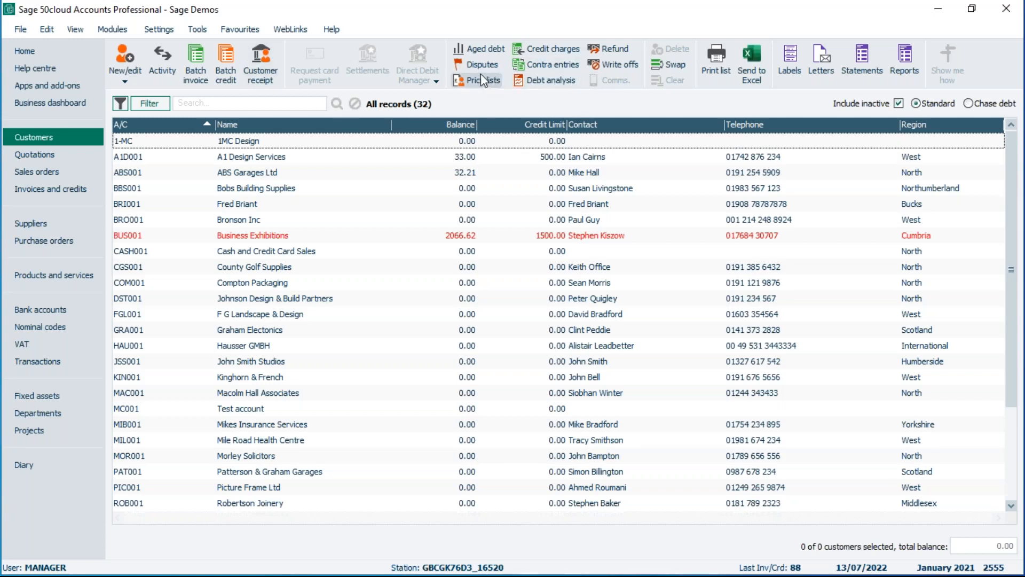
# Hide the Price lists command from the customer toolbar and restore it
pyautogui.rightClick(574, 64)
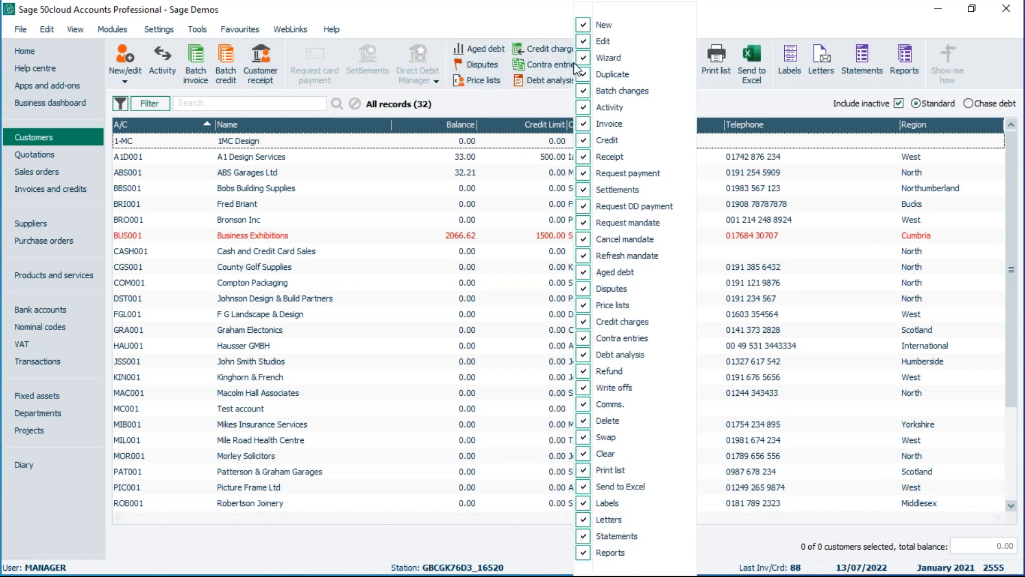
pyautogui.click(599, 309)
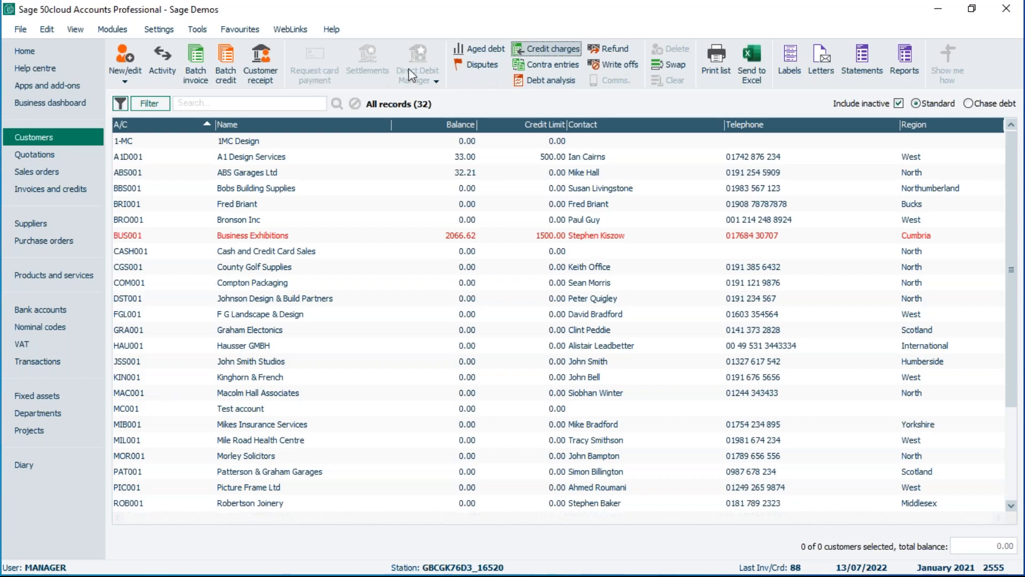
pyautogui.rightClick(481, 79)
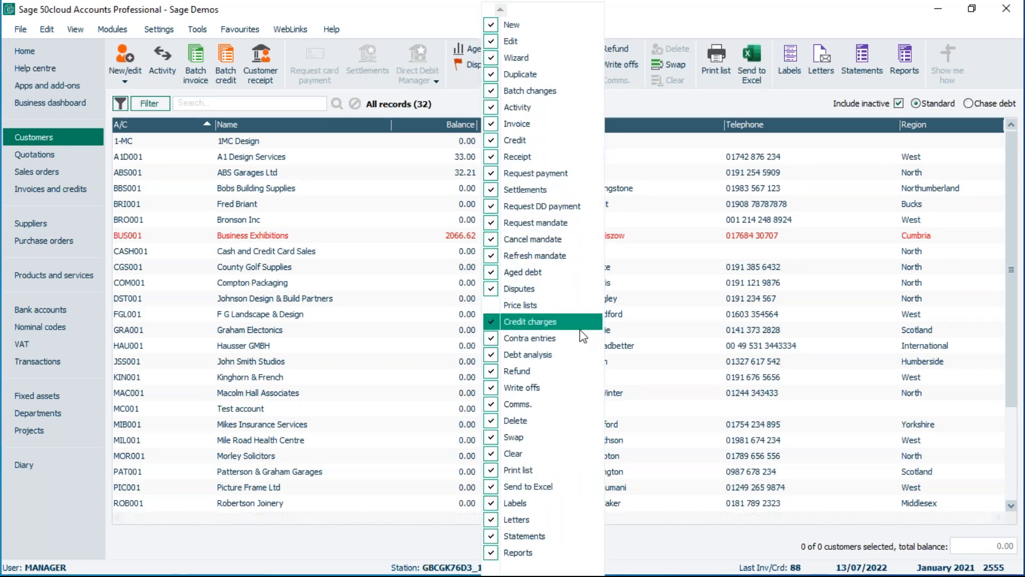
pyautogui.click(511, 307)
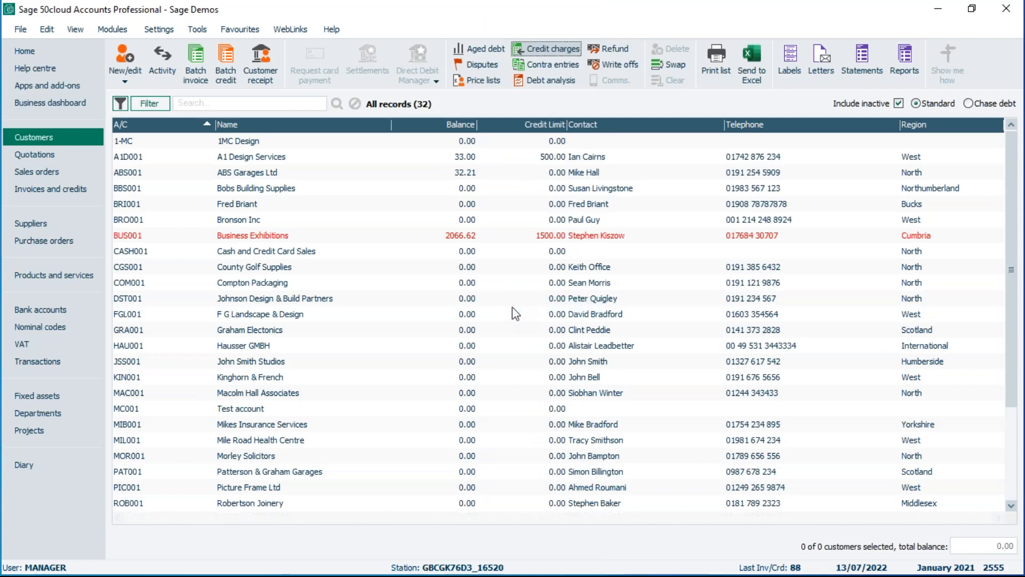
# Create a new customer price list named TRADE3 in Pound Sterling with the description "Trade 3"
pyautogui.click(476, 81)
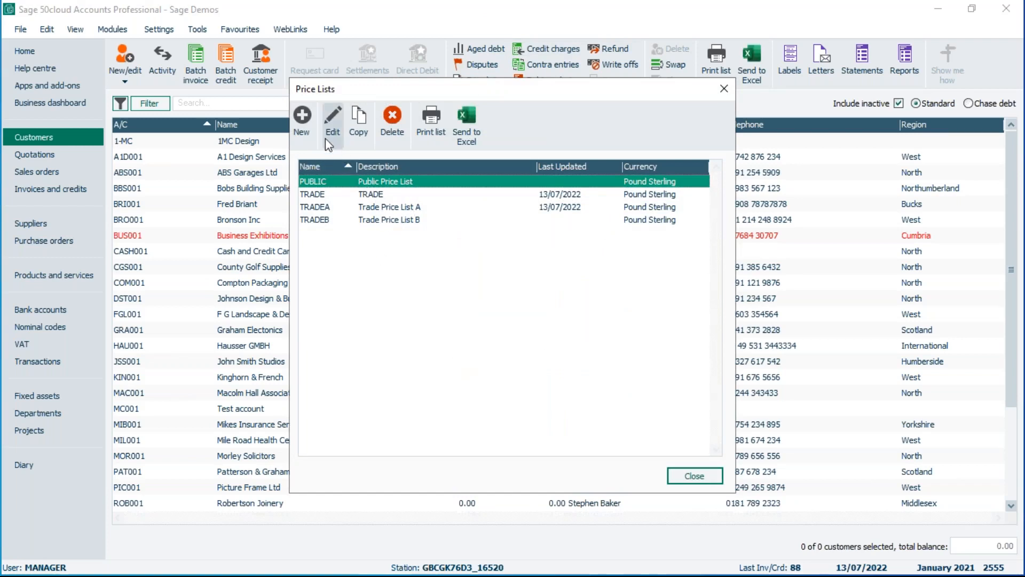
pyautogui.click(302, 118)
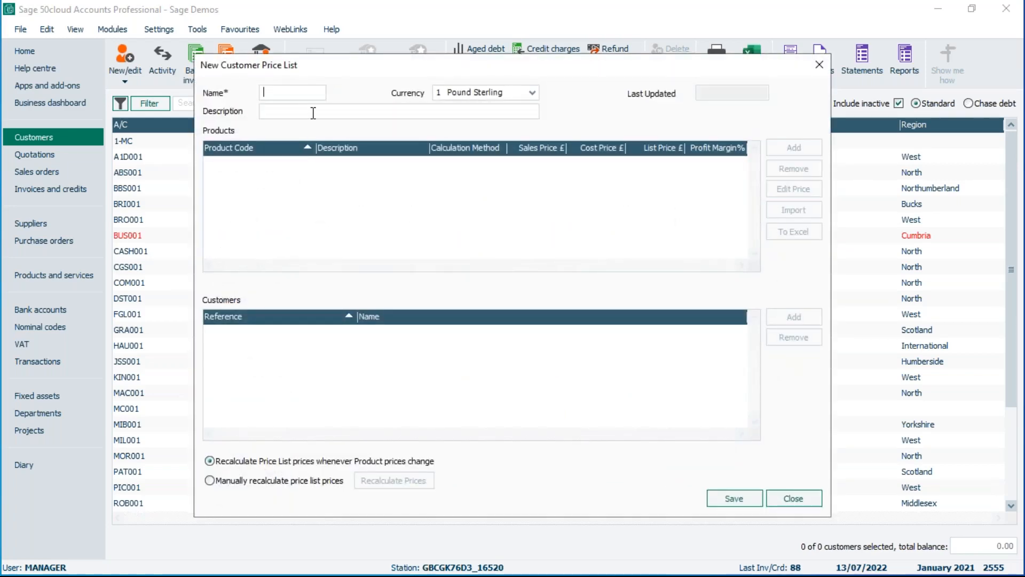
pyautogui.write('TRADE3')
pyautogui.press('Tab')
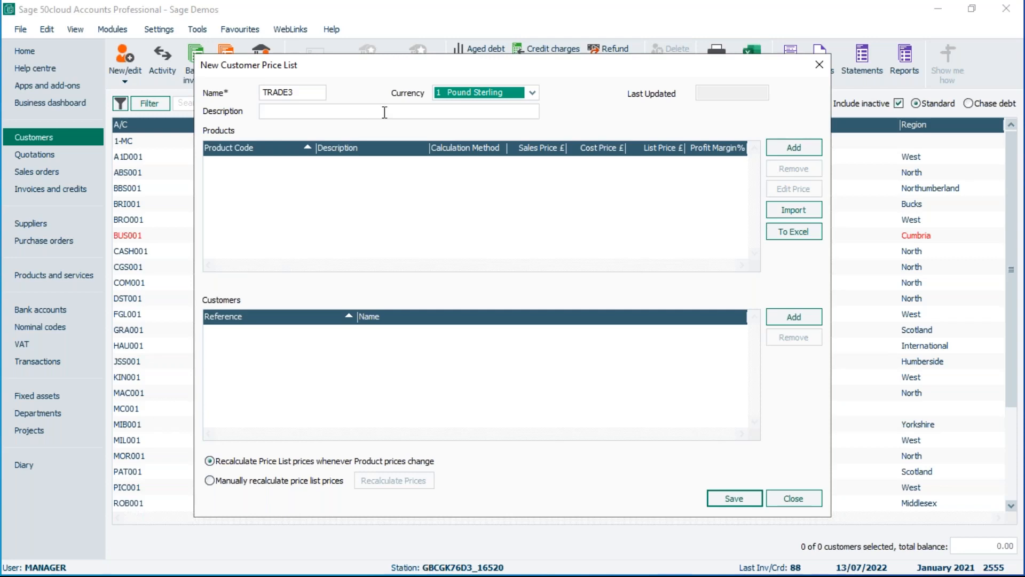
pyautogui.click(534, 92)
pyautogui.click(487, 107)
pyautogui.click(434, 110)
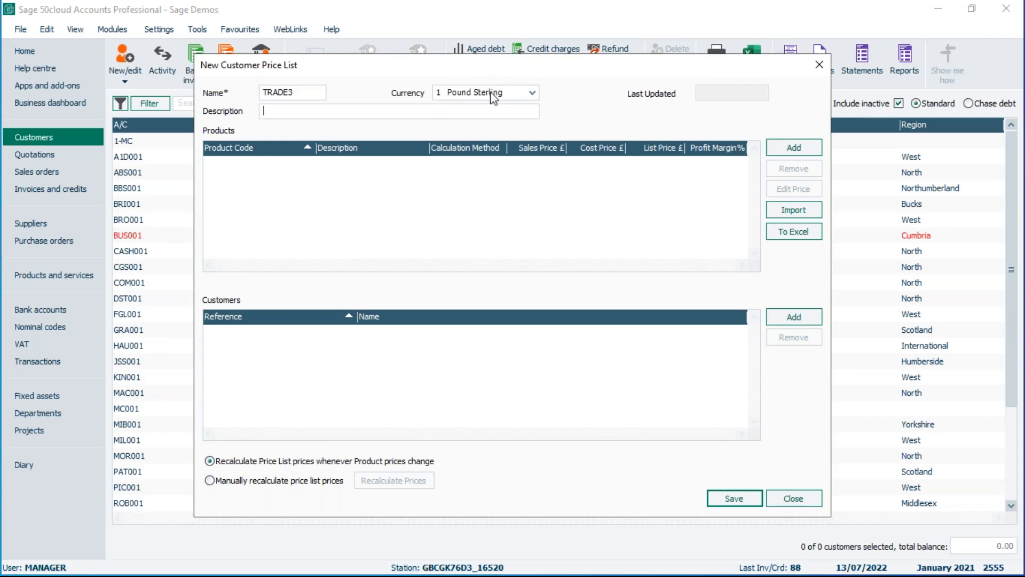
pyautogui.write('Trade 3')
# Start adding products to the TRADE3 price list and select 1-WIDGETS, BOARD002, BOOKS003 and CALC004
pyautogui.click(790, 143)
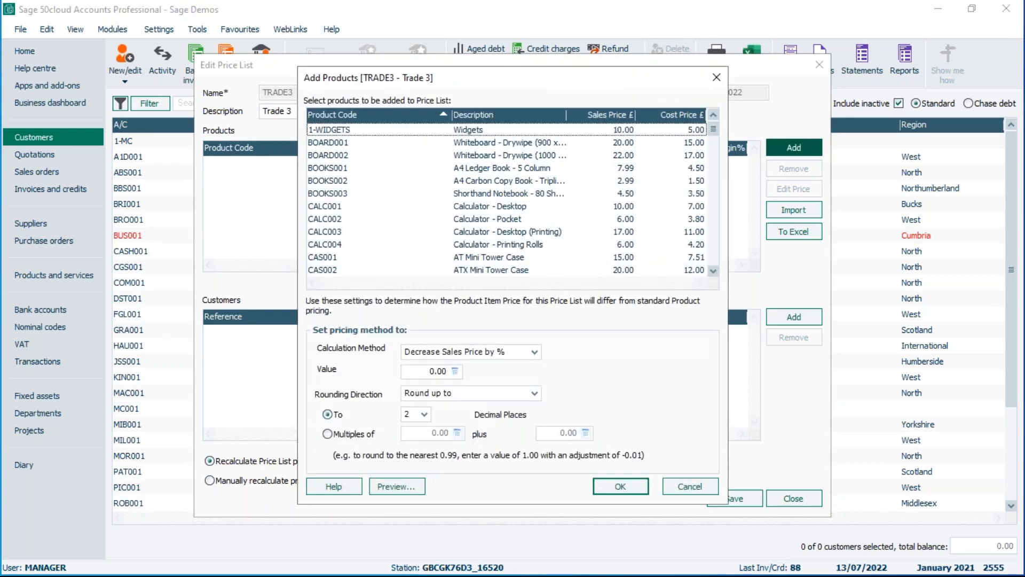
pyautogui.click(470, 130)
pyautogui.keyDown('ctrl'); pyautogui.click(470, 155); pyautogui.keyUp('ctrl')
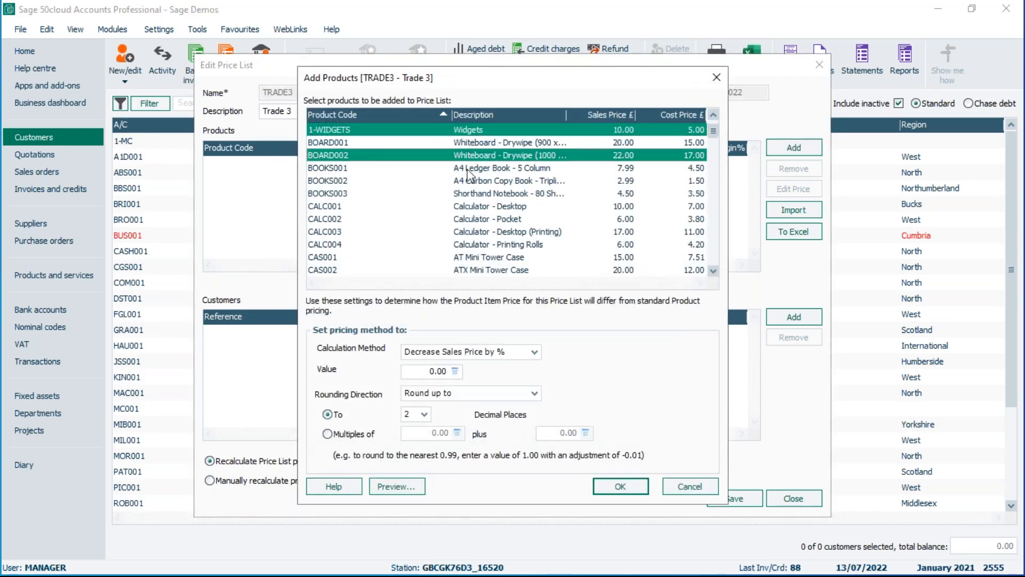
pyautogui.keyDown('ctrl'); pyautogui.click(466, 194); pyautogui.keyUp('ctrl')
pyautogui.keyDown('ctrl'); pyautogui.click(465, 244); pyautogui.keyUp('ctrl')
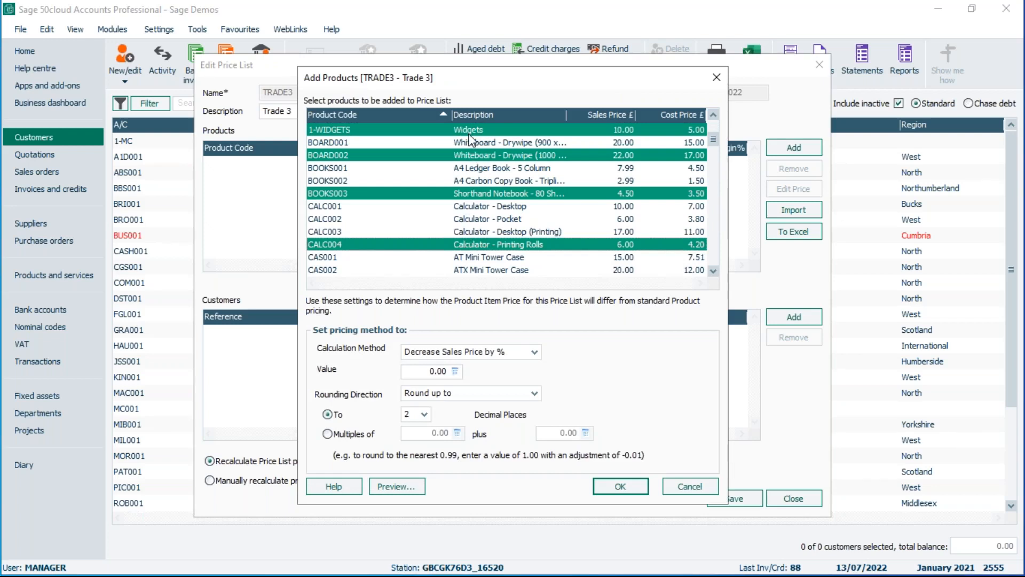
# Reduce the product selection to 1-WIDGETS only
pyautogui.keyDown('ctrl'); pyautogui.click(470, 220); pyautogui.keyUp('ctrl')
pyautogui.keyDown('ctrl'); pyautogui.click(468, 221); pyautogui.keyUp('ctrl')
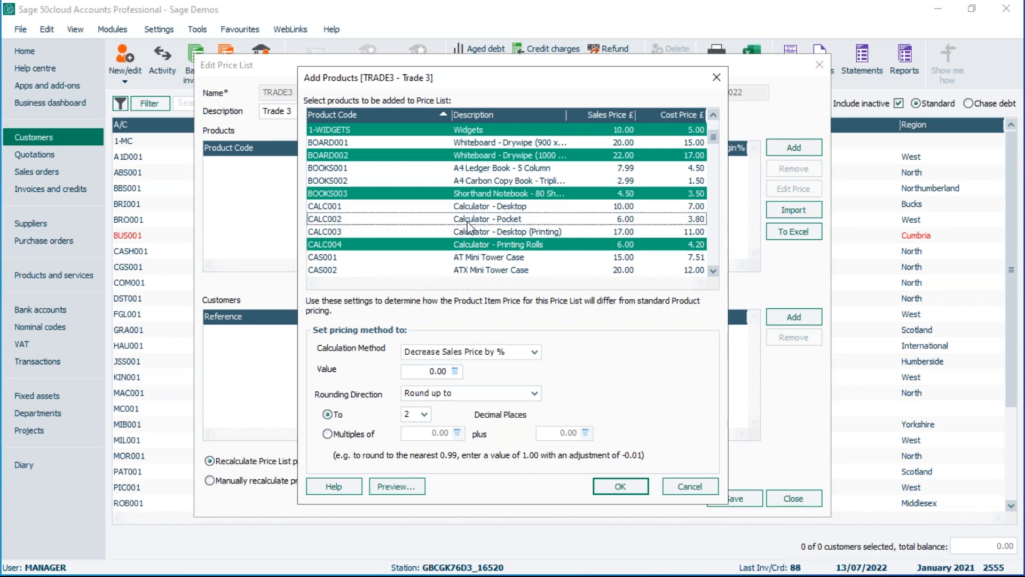
pyautogui.keyDown('ctrl'); pyautogui.click(470, 245); pyautogui.keyUp('ctrl')
pyautogui.keyDown('ctrl'); pyautogui.click(469, 195); pyautogui.keyUp('ctrl')
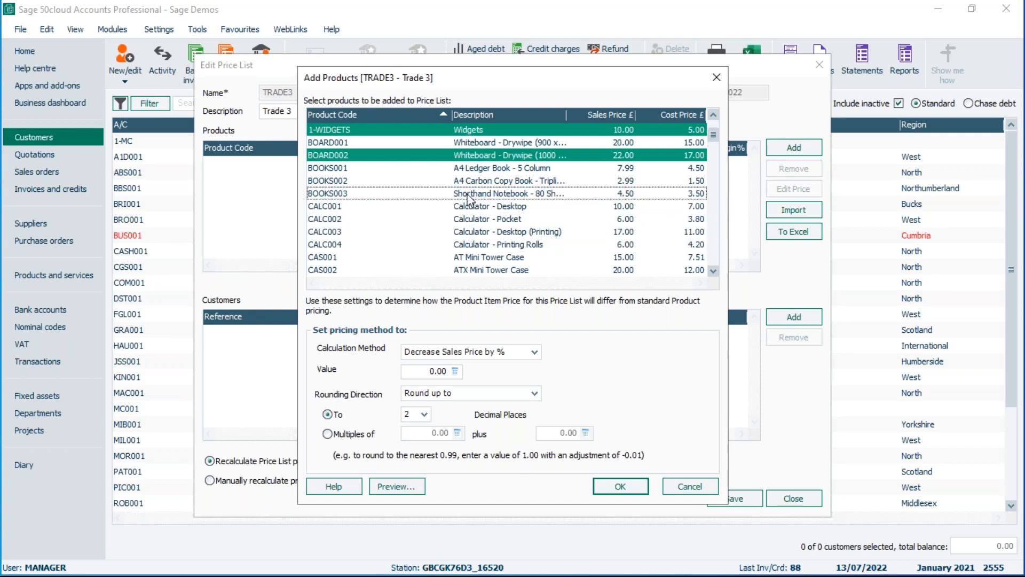
pyautogui.keyDown('ctrl'); pyautogui.click(470, 156); pyautogui.keyUp('ctrl')
pyautogui.keyDown('ctrl'); pyautogui.click(463, 134); pyautogui.keyUp('ctrl')
pyautogui.keyDown('ctrl'); pyautogui.click(461, 134); pyautogui.keyUp('ctrl')
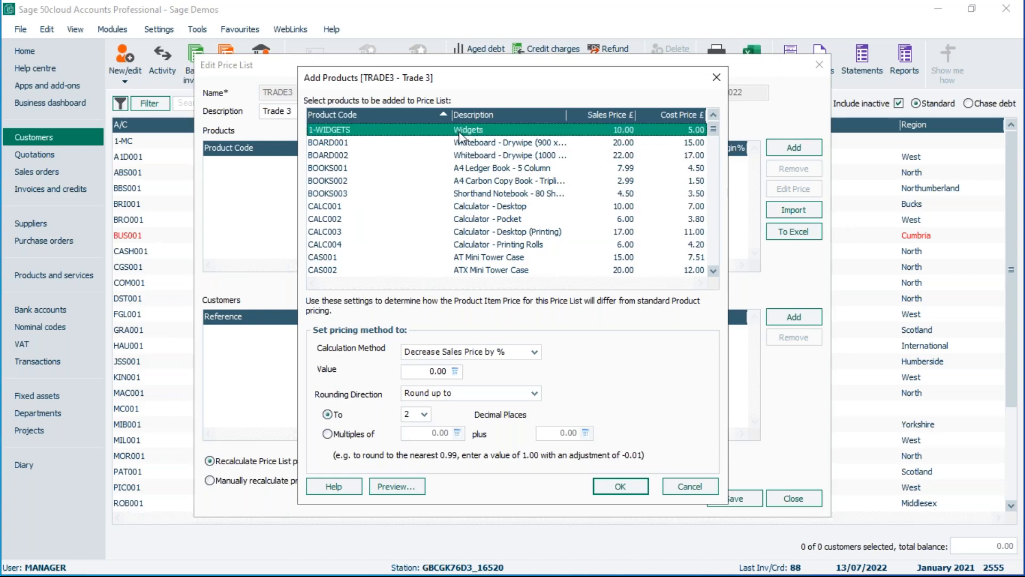
# Extend the selection with BOARD001, CALC003 and BOOKS003, and deselect every product again
pyautogui.keyDown('ctrl'); pyautogui.click(452, 143); pyautogui.keyUp('ctrl')
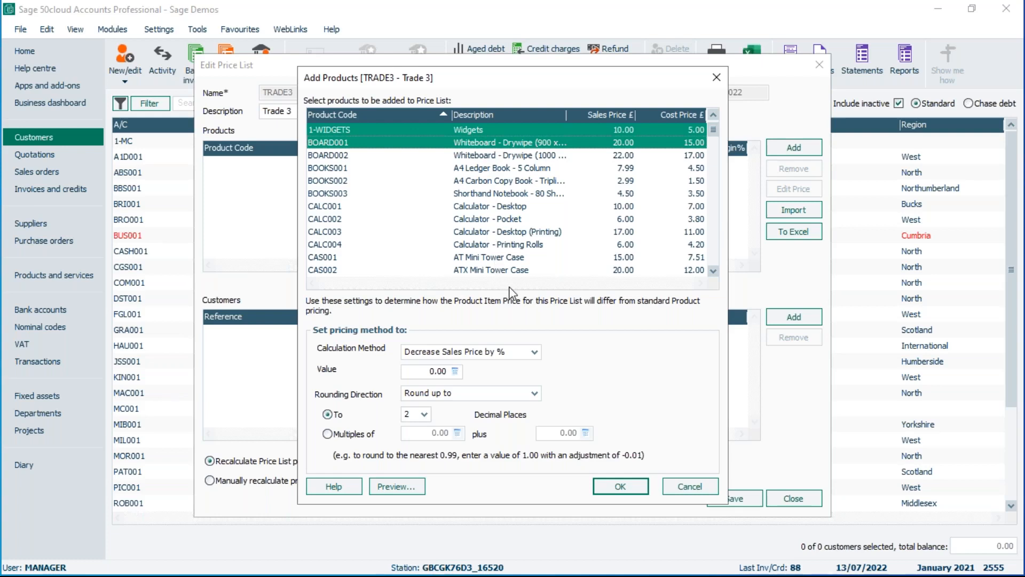
pyautogui.keyDown('ctrl'); pyautogui.click(500, 232); pyautogui.keyUp('ctrl')
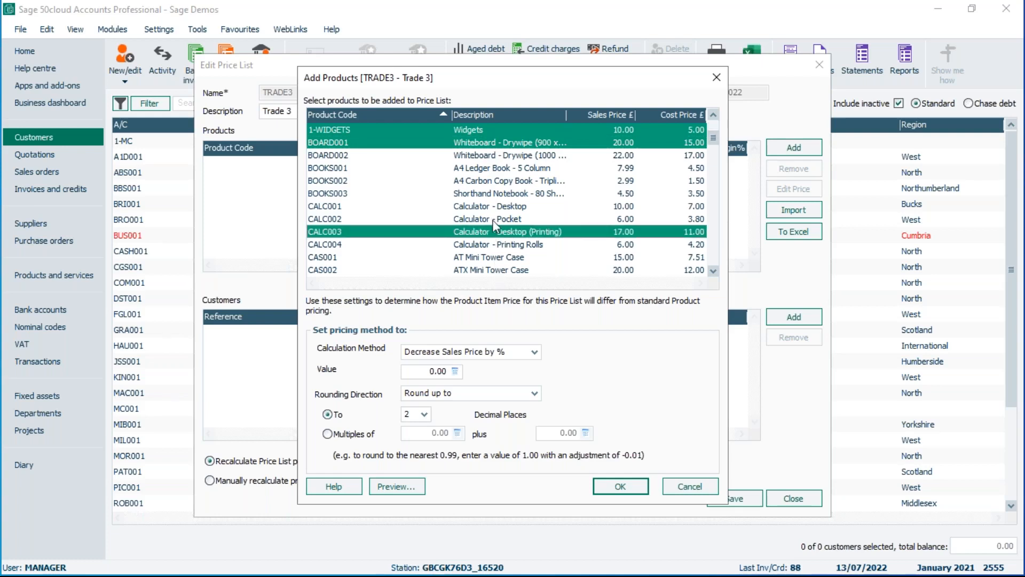
pyautogui.keyDown('ctrl'); pyautogui.click(490, 194); pyautogui.keyUp('ctrl')
pyautogui.keyDown('ctrl'); pyautogui.click(477, 143); pyautogui.keyUp('ctrl')
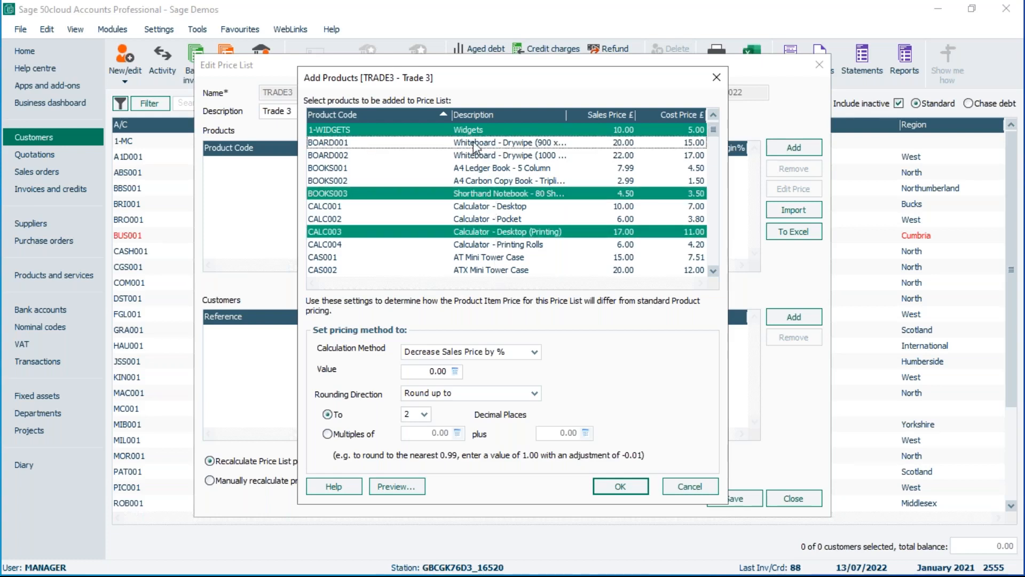
pyautogui.keyDown('ctrl'); pyautogui.click(477, 130); pyautogui.keyUp('ctrl')
pyautogui.keyDown('ctrl'); pyautogui.click(476, 192); pyautogui.keyUp('ctrl')
pyautogui.keyDown('ctrl'); pyautogui.click(479, 231); pyautogui.keyUp('ctrl')
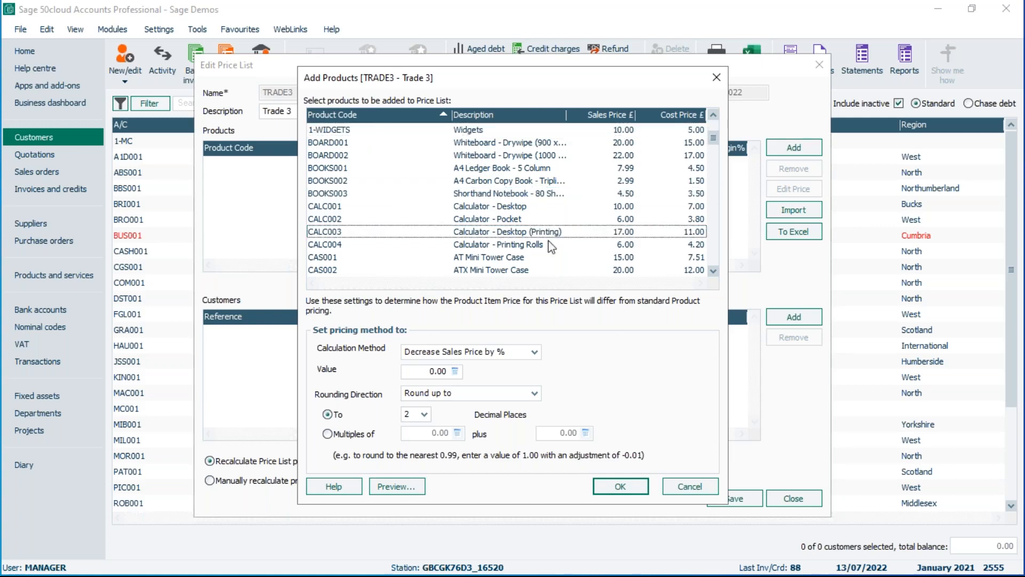
# Select all products in the list and cancel adding them to the price list
pyautogui.click(443, 132)
pyautogui.hotkey('ctrl', 'a')
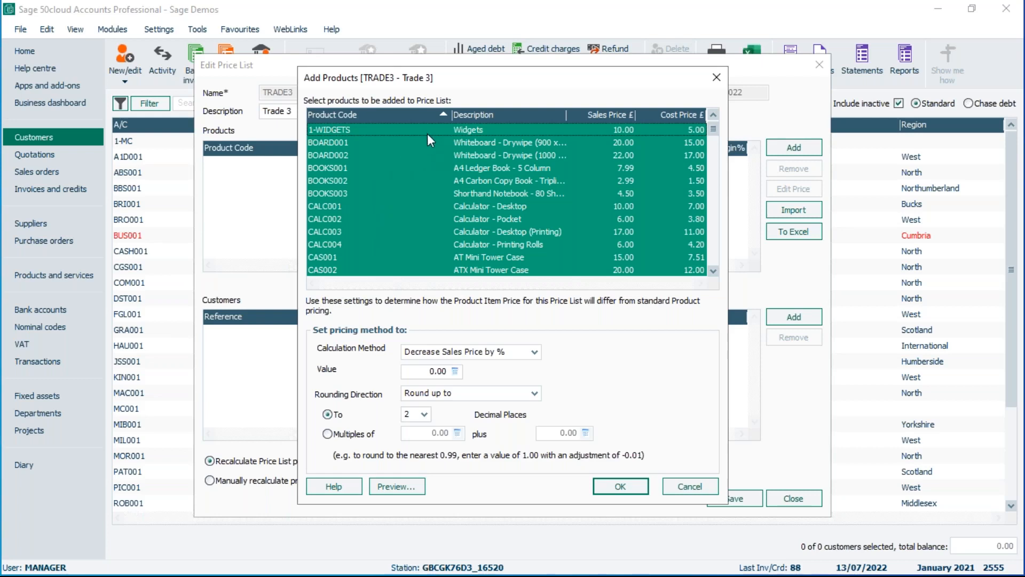
pyautogui.click(688, 486)
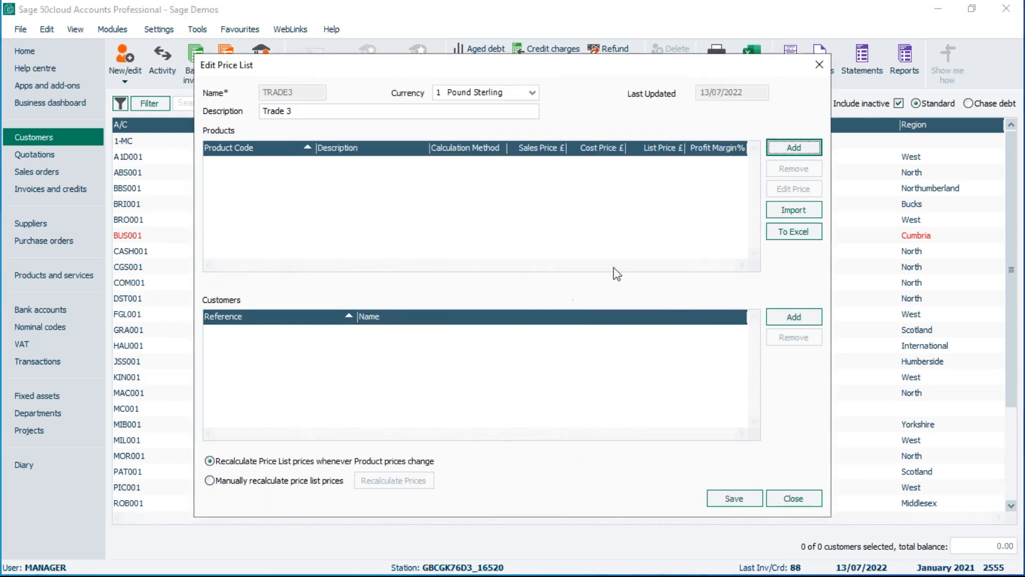
# Start adding products to the TRADE3 price list again, with only 1-WIDGETS selected
pyautogui.click(802, 152)
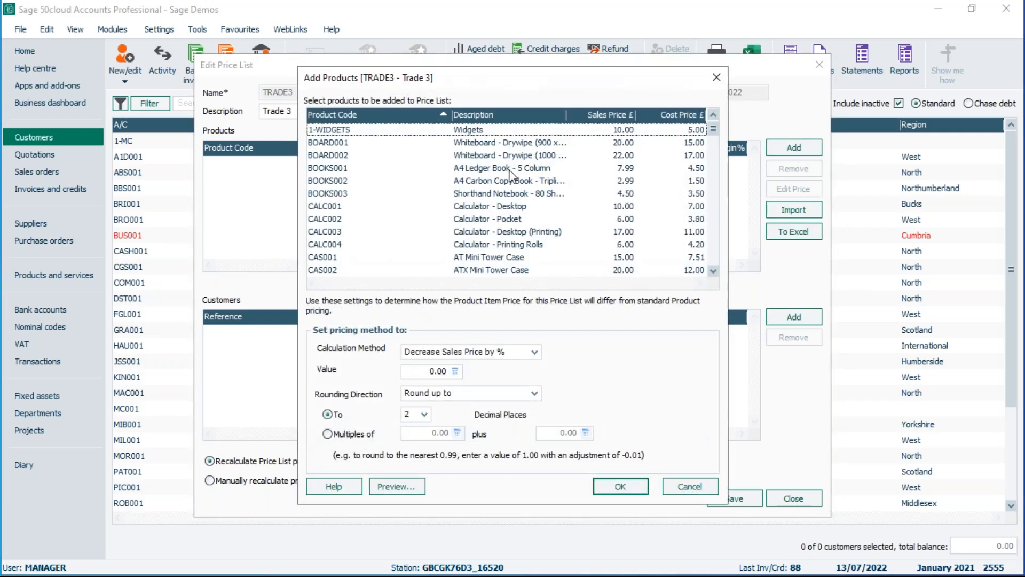
pyautogui.click(329, 131)
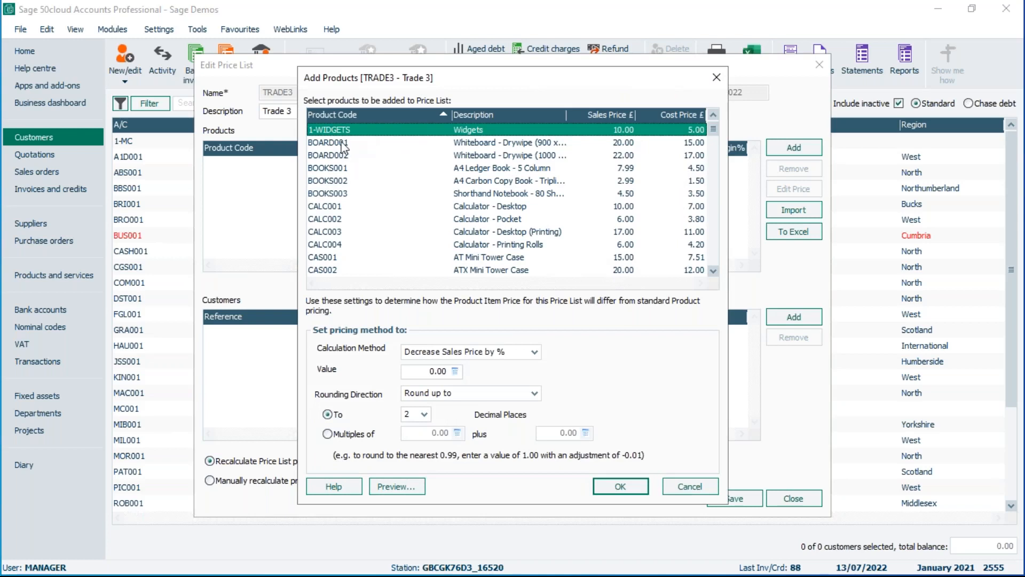
pyautogui.click(341, 142)
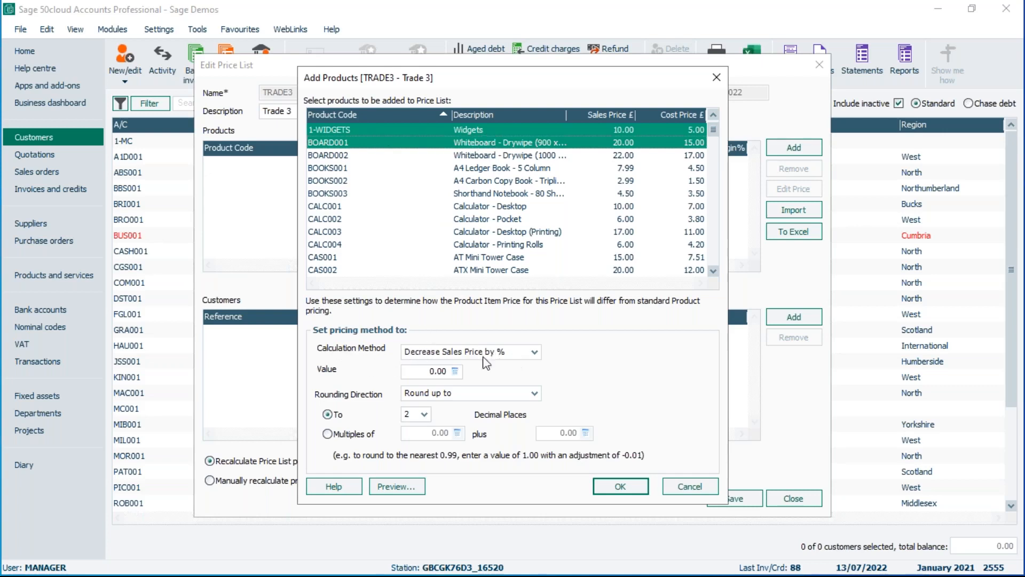
pyautogui.click(534, 352)
pyautogui.click(534, 367)
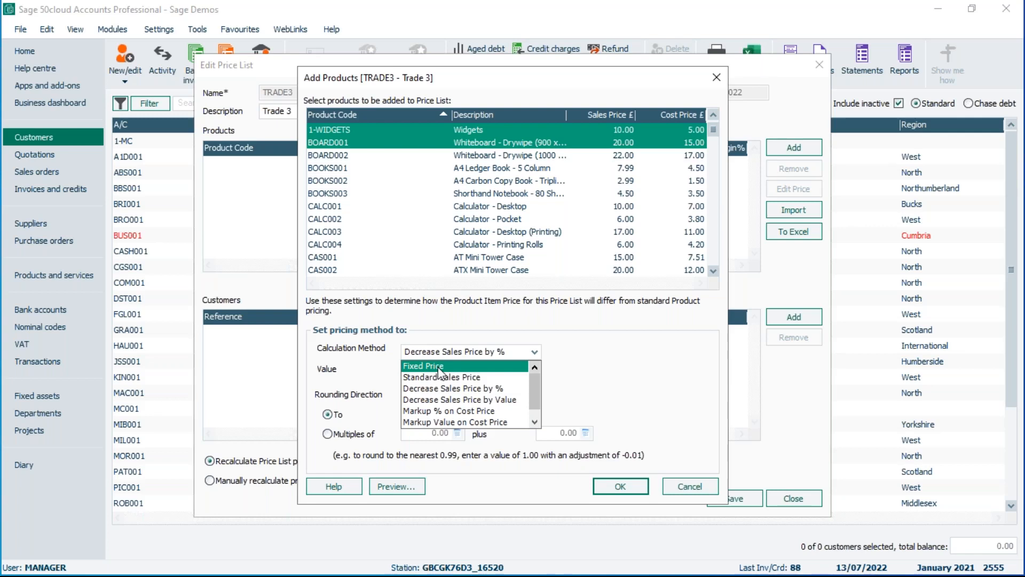
pyautogui.click(635, 349)
pyautogui.keyDown('ctrl'); pyautogui.click(470, 144); pyautogui.keyUp('ctrl')
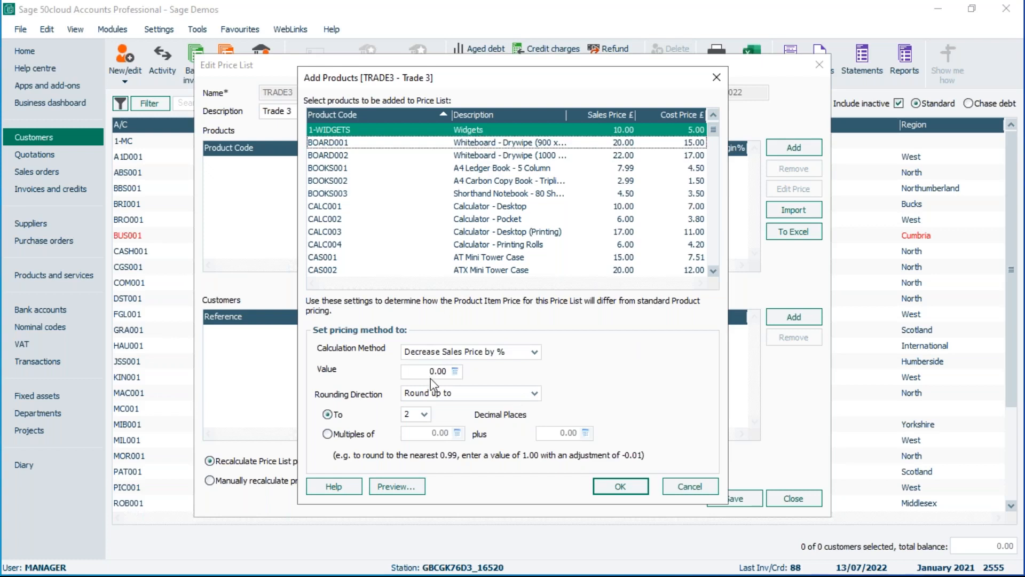
# Try the Fixed Price and Standard Sales Price calculation methods for the selected product
pyautogui.click(426, 352)
pyautogui.click(534, 366)
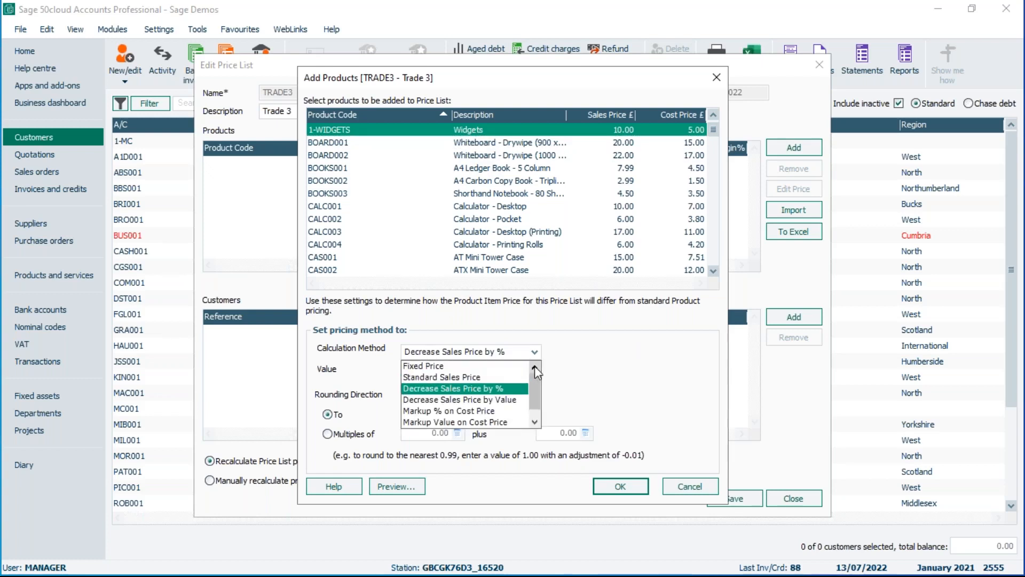
pyautogui.click(444, 367)
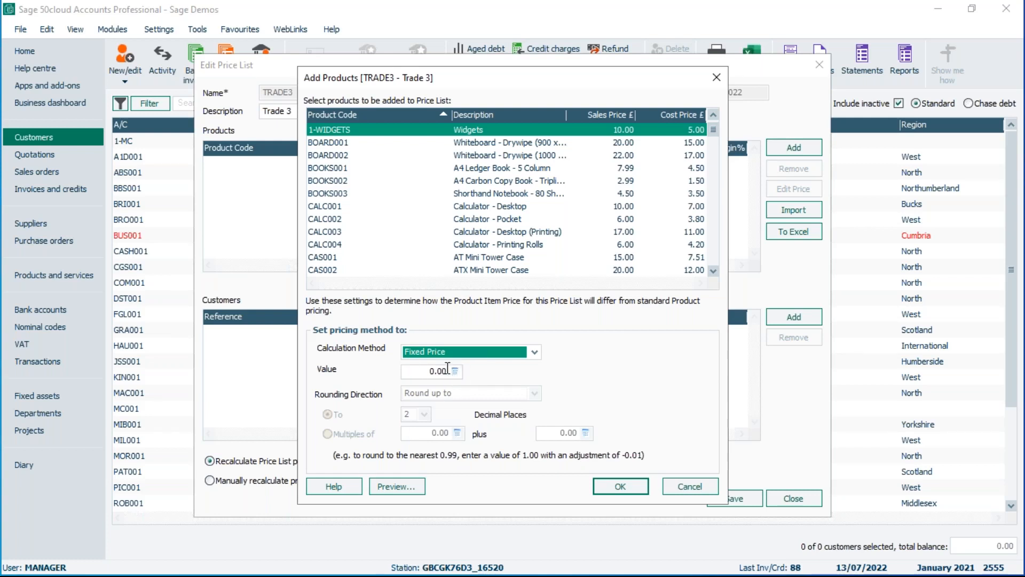
pyautogui.click(535, 352)
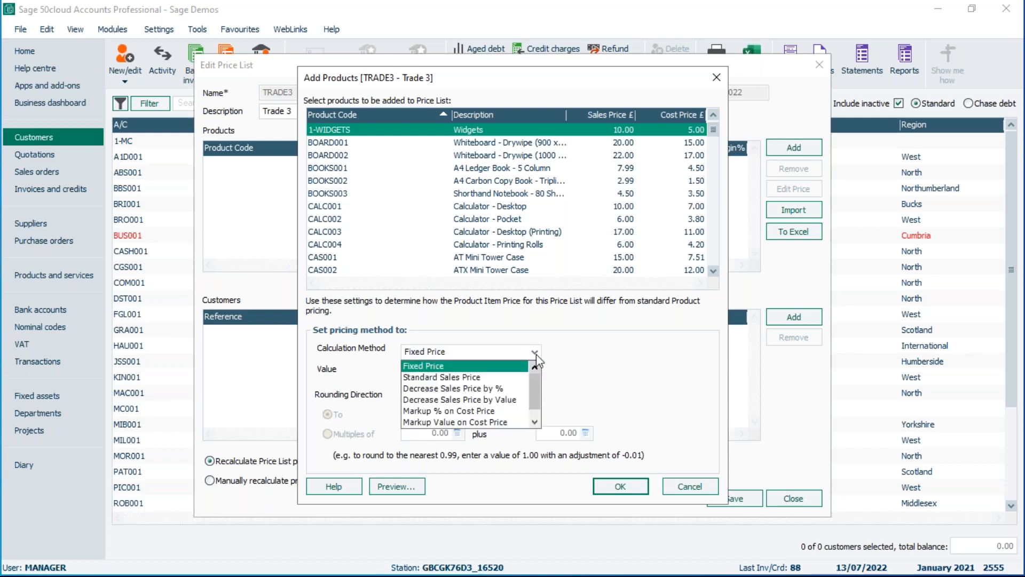
pyautogui.click(451, 378)
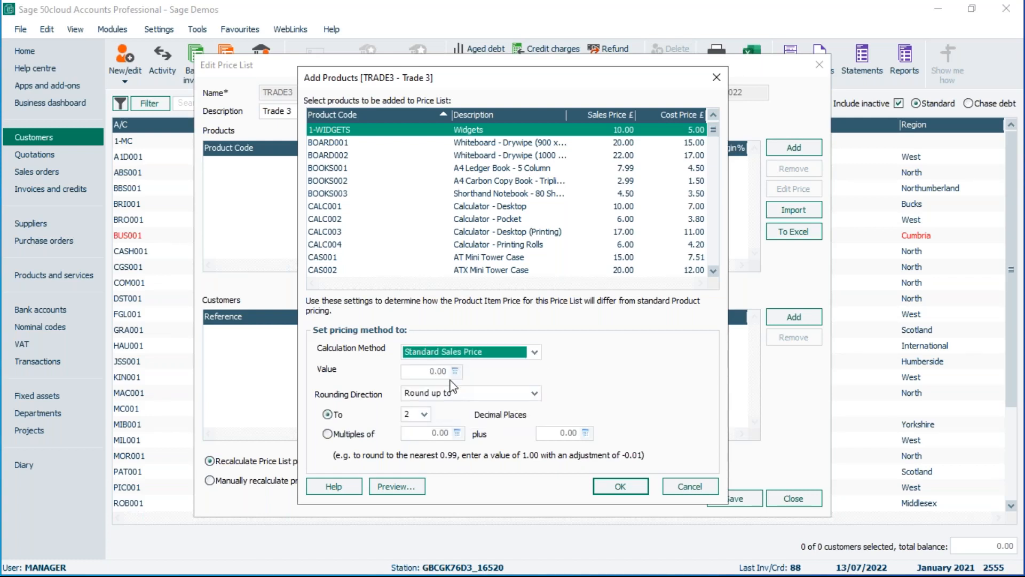
# Try the Decrease Sales Price by % and Decrease Sales Price by Value calculation methods
pyautogui.click(534, 352)
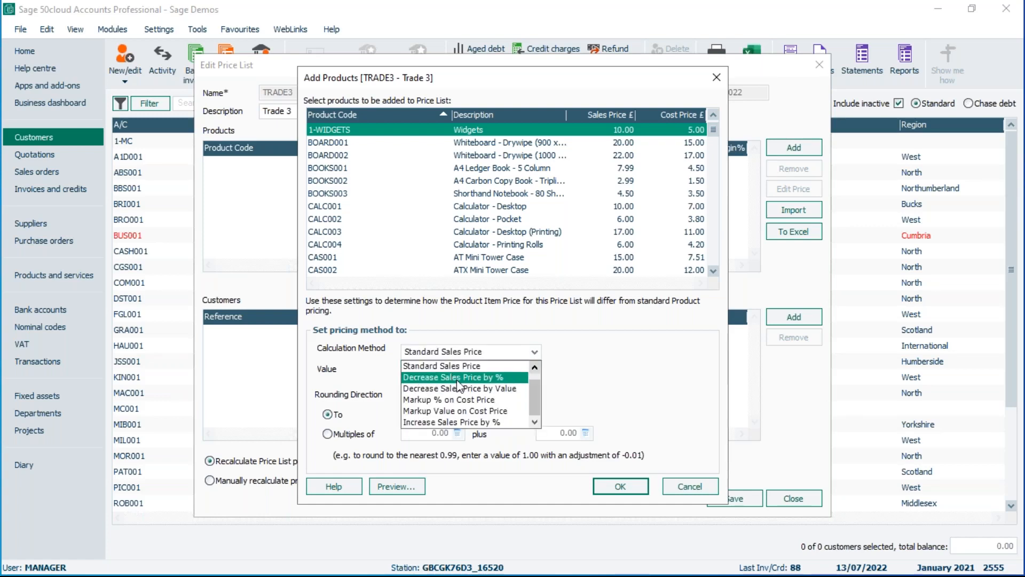
pyautogui.click(487, 380)
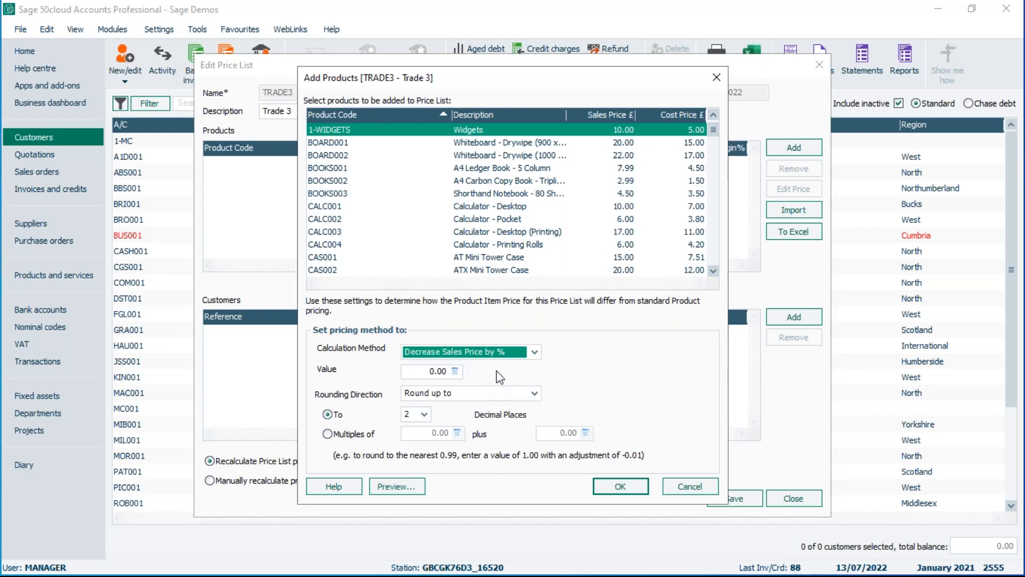
pyautogui.click(534, 352)
pyautogui.click(488, 390)
# Set the selected product's calculation method to Increase Sales Price by %
pyautogui.click(534, 351)
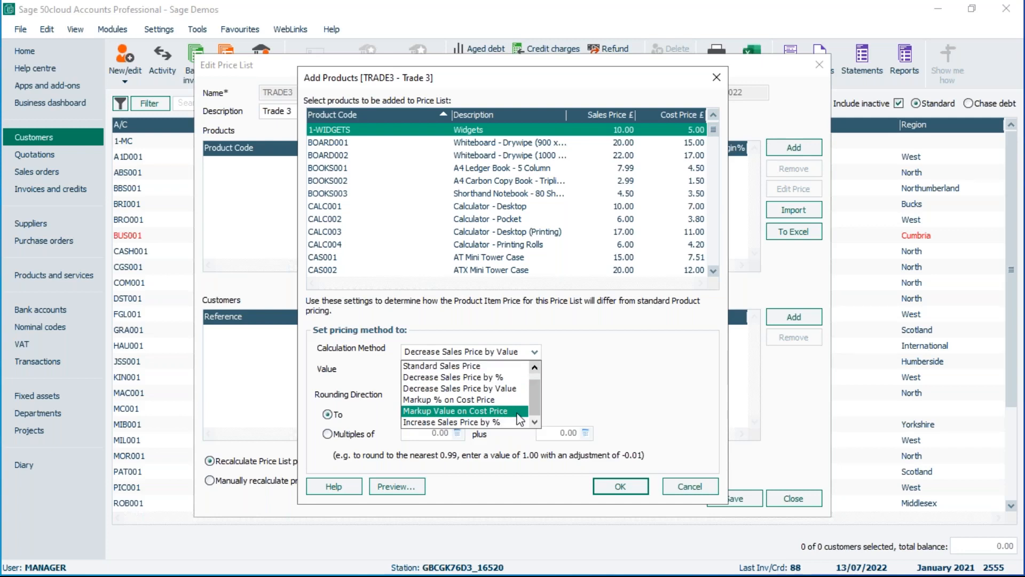
pyautogui.click(473, 422)
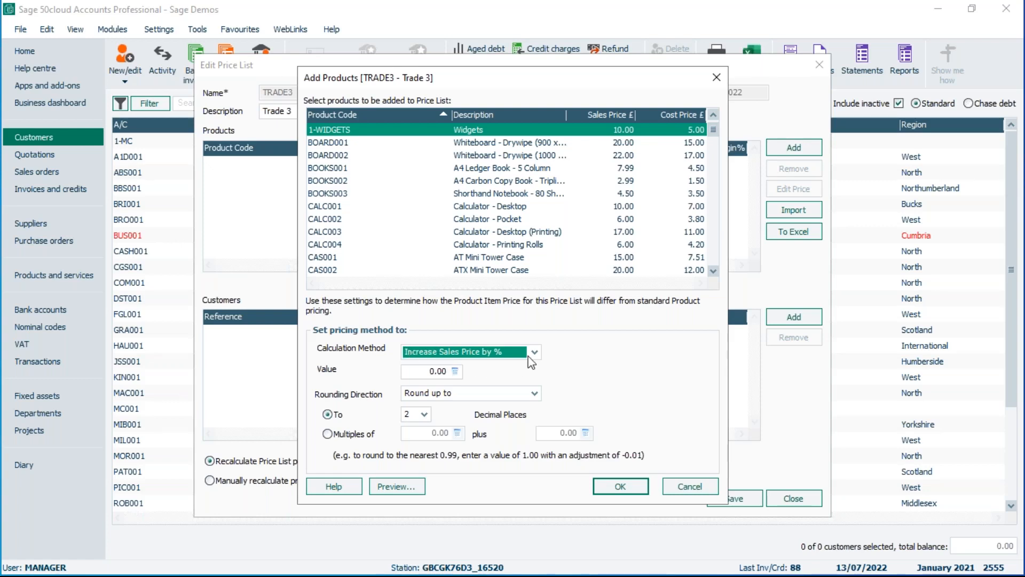
# Set the calculation method for 1-WIDGETS to Fixed Price with a value of 8.00 and add it to the price list
pyautogui.click(534, 353)
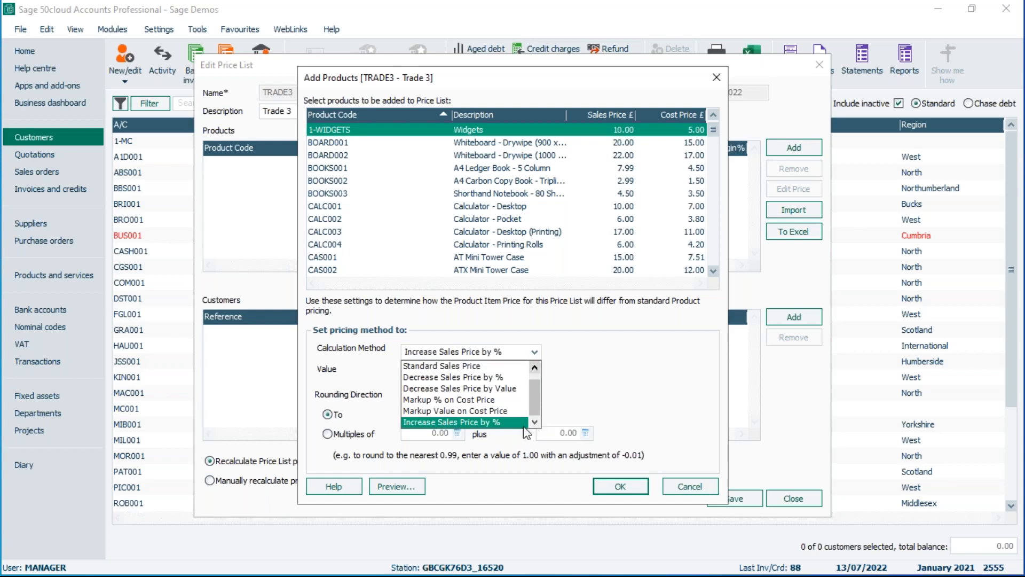
pyautogui.moveTo(536, 410); pyautogui.dragTo(536, 368)
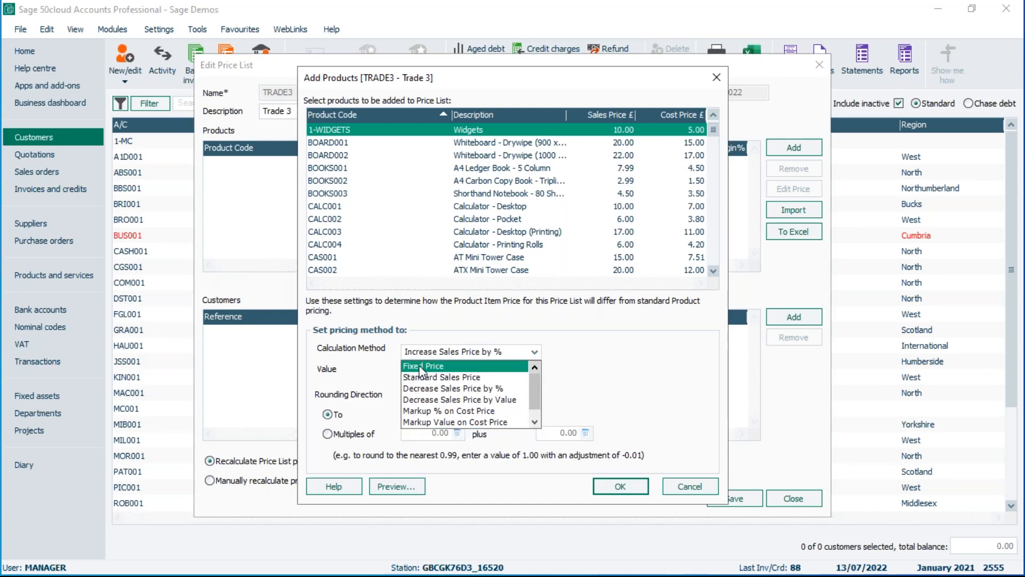
pyautogui.click(419, 365)
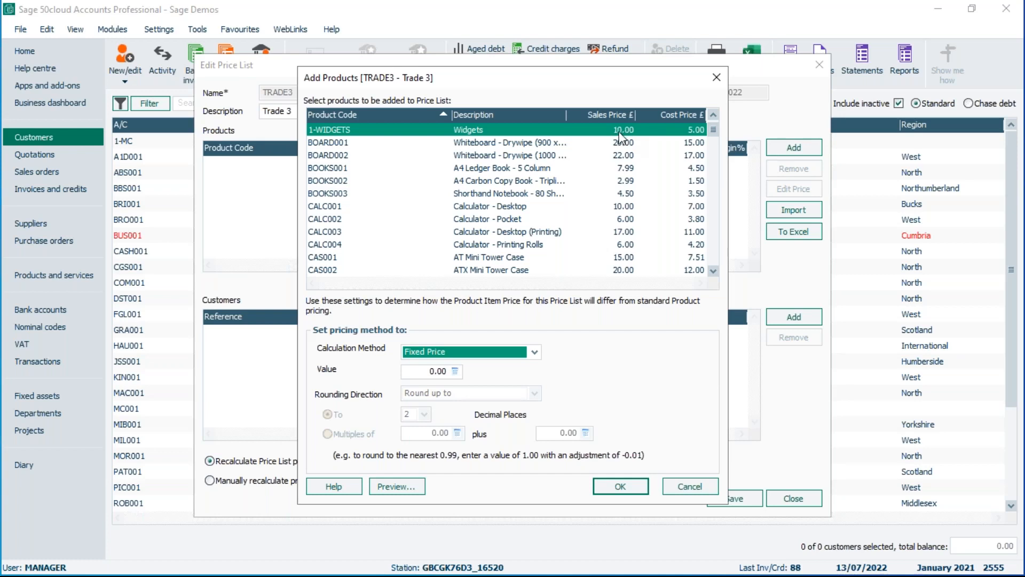
pyautogui.click(409, 370)
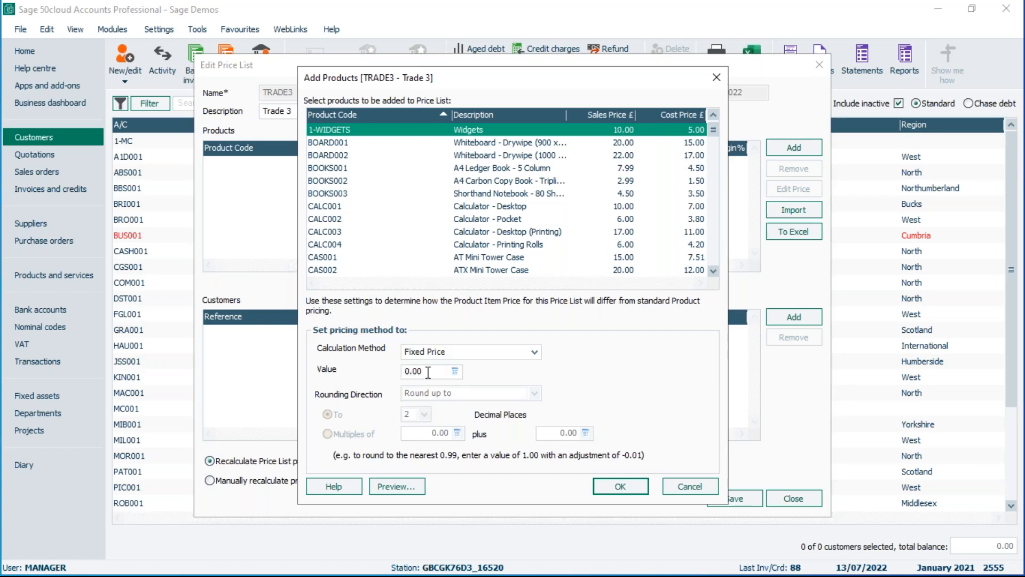
pyautogui.doubleClick(416, 370)
pyautogui.write('8')
pyautogui.press('Tab')
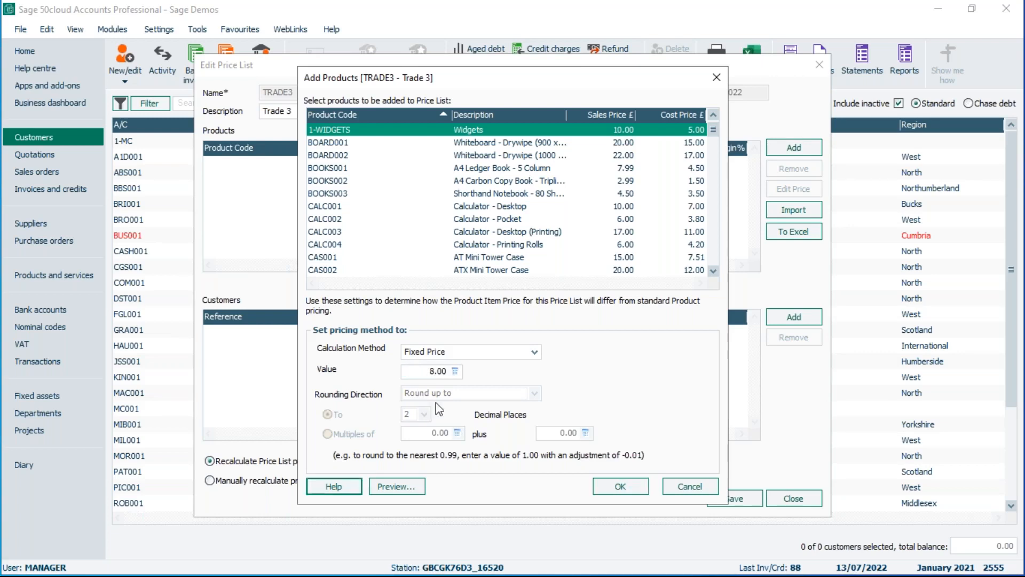
pyautogui.click(622, 489)
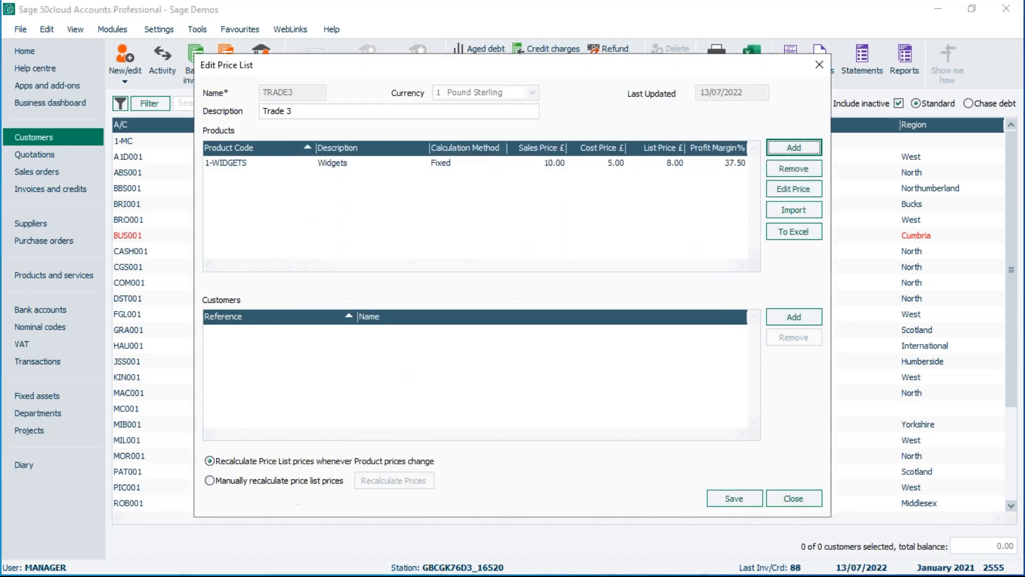
pyautogui.click(794, 146)
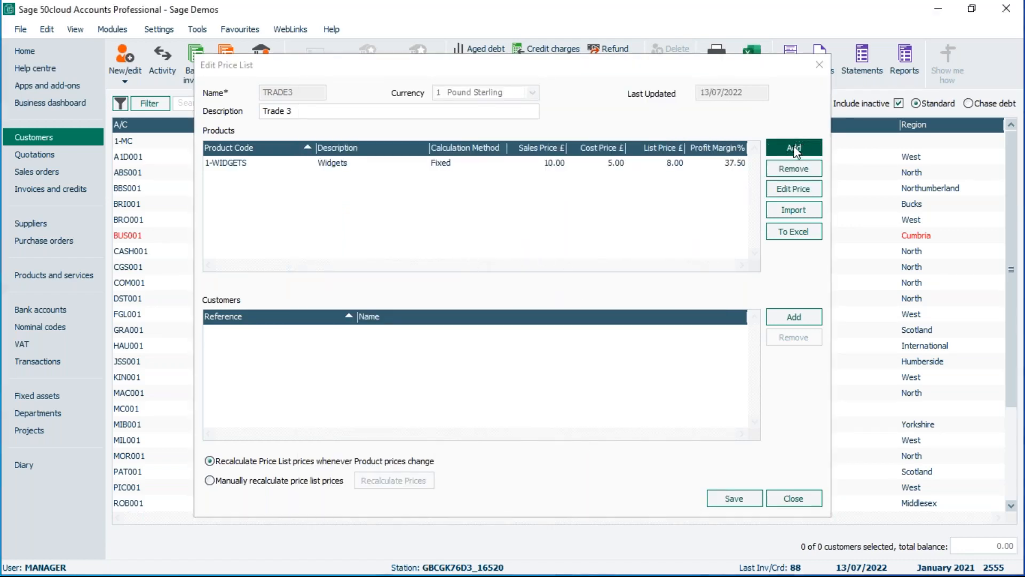
pyautogui.click(463, 144)
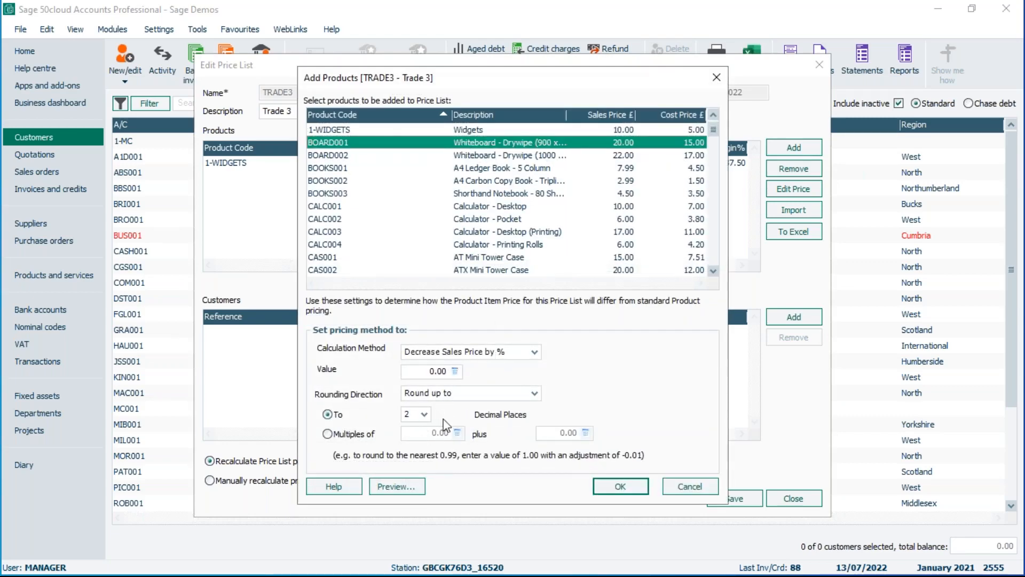
pyautogui.click(687, 487)
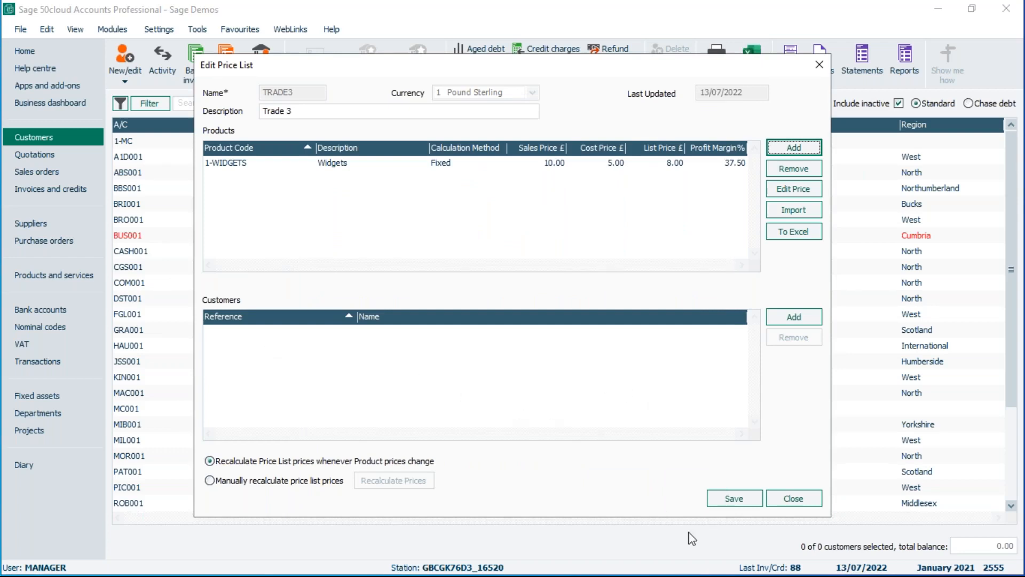
# Save the TRADE3 price list, assign customer 1MC Design to it in place of TRADEA, then save again and close it
pyautogui.click(735, 501)
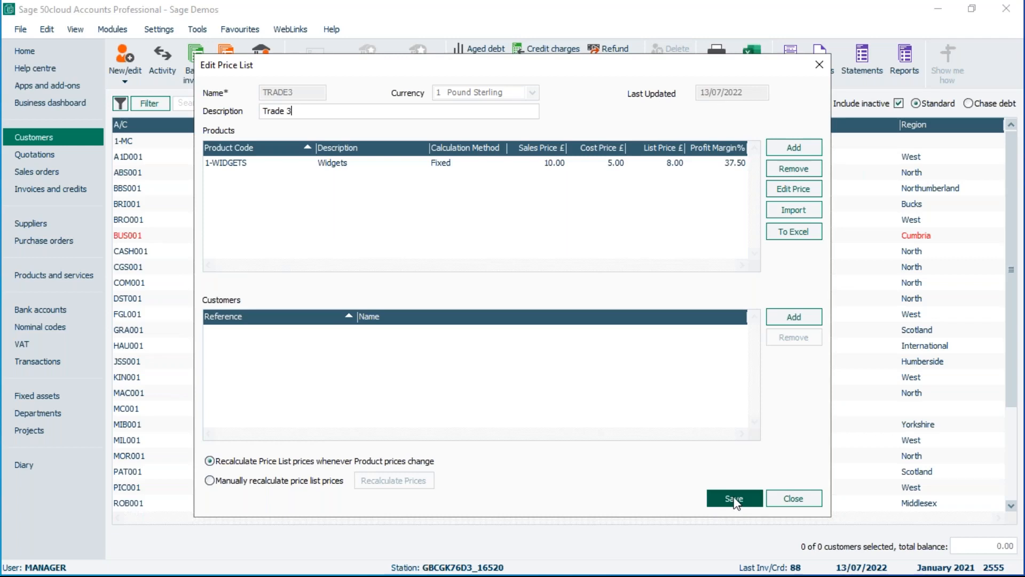
pyautogui.click(801, 323)
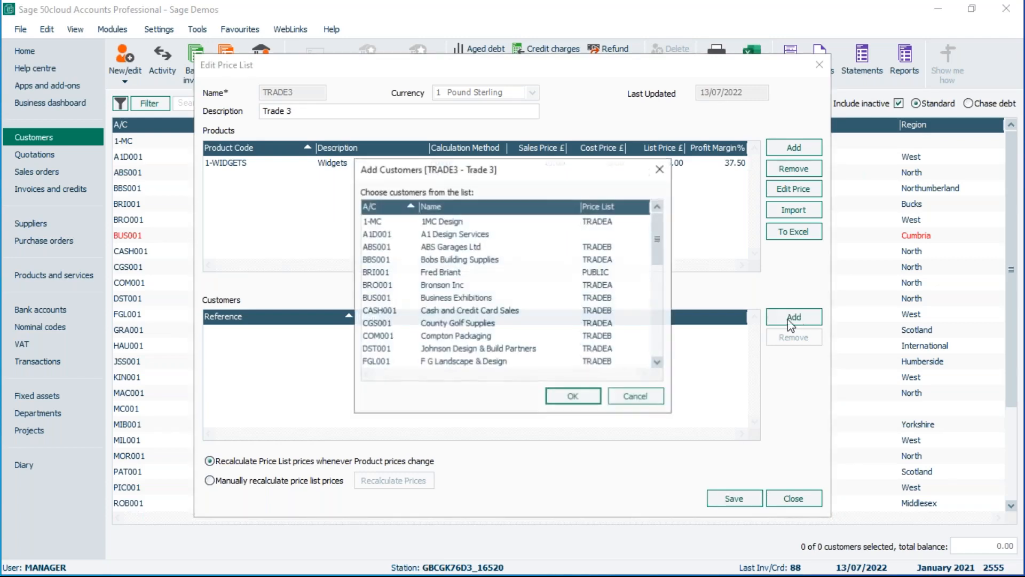
pyautogui.click(444, 221)
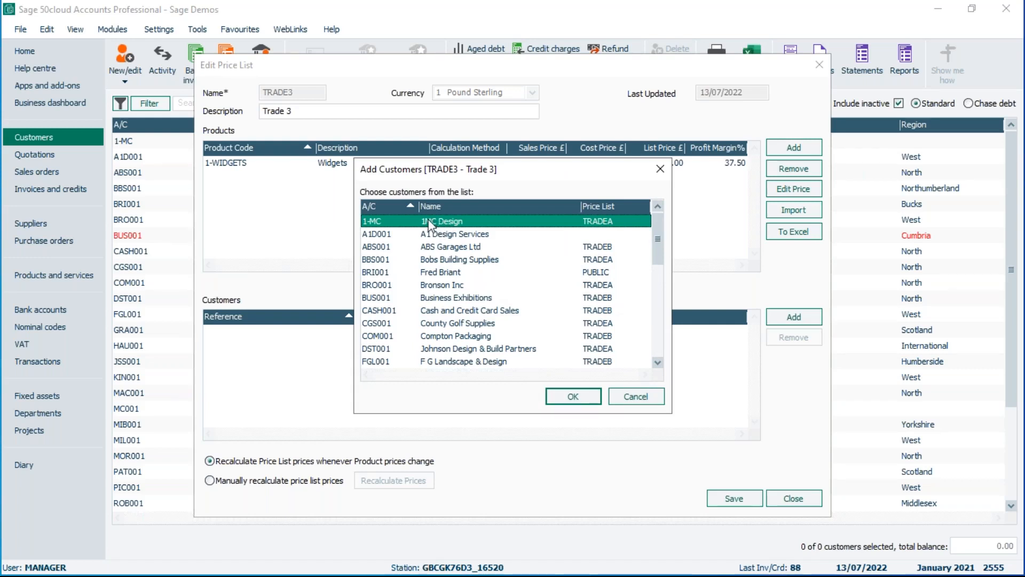
pyautogui.click(581, 398)
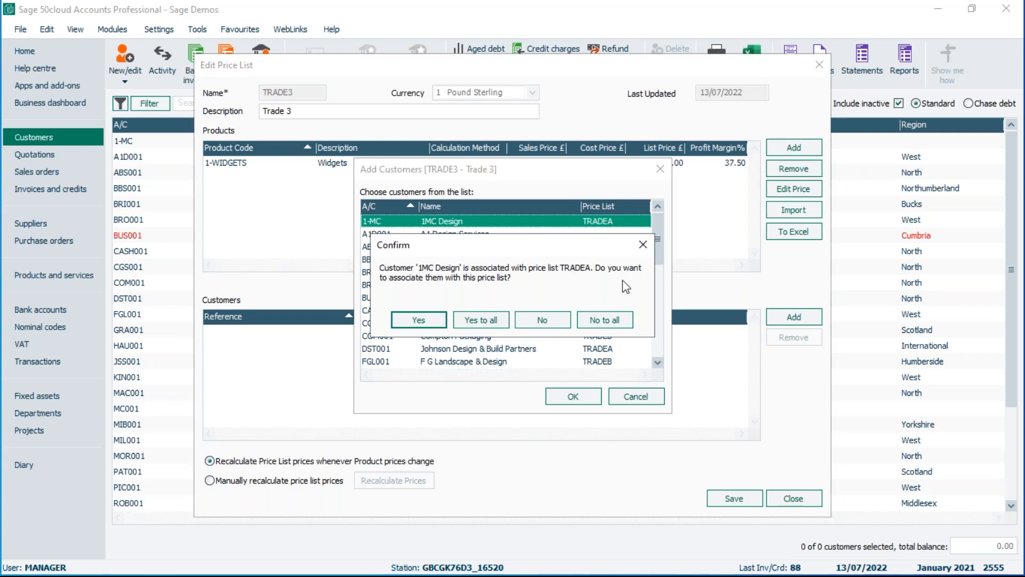
pyautogui.click(419, 319)
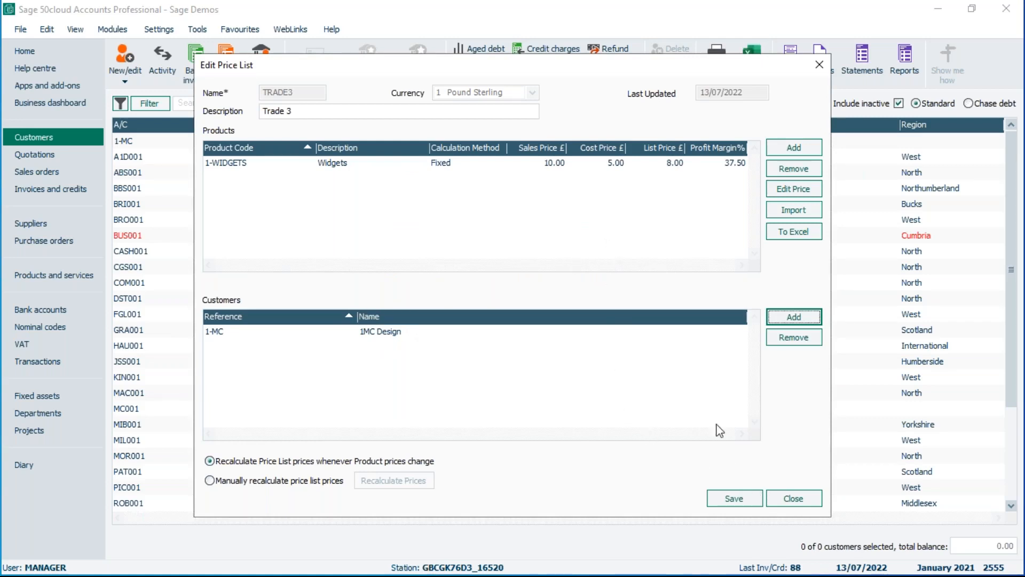
pyautogui.click(740, 502)
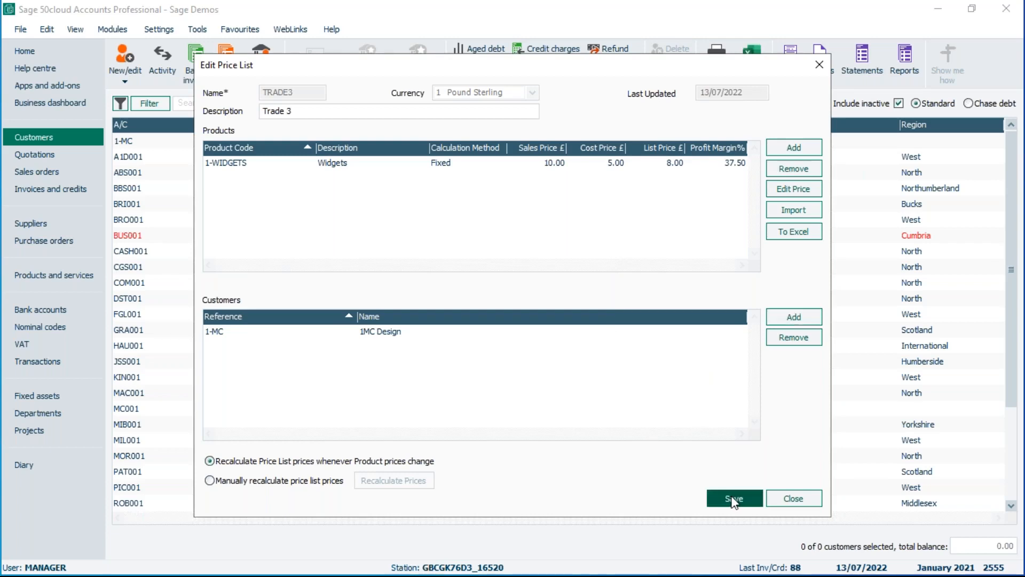
pyautogui.click(791, 499)
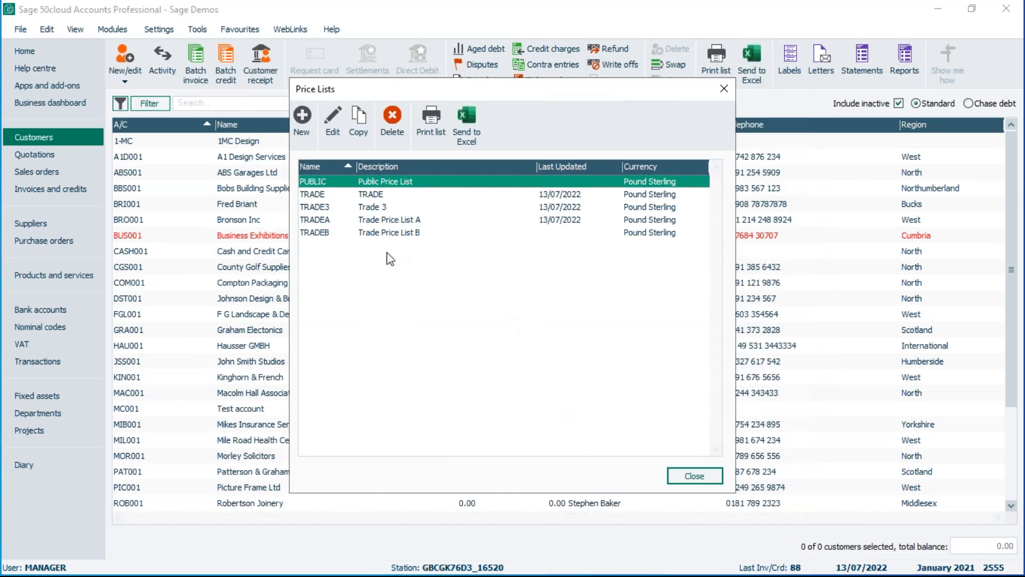
# Reopen the TRADE3 price list and examine the price and profit details of the Widgets product
pyautogui.click(371, 208)
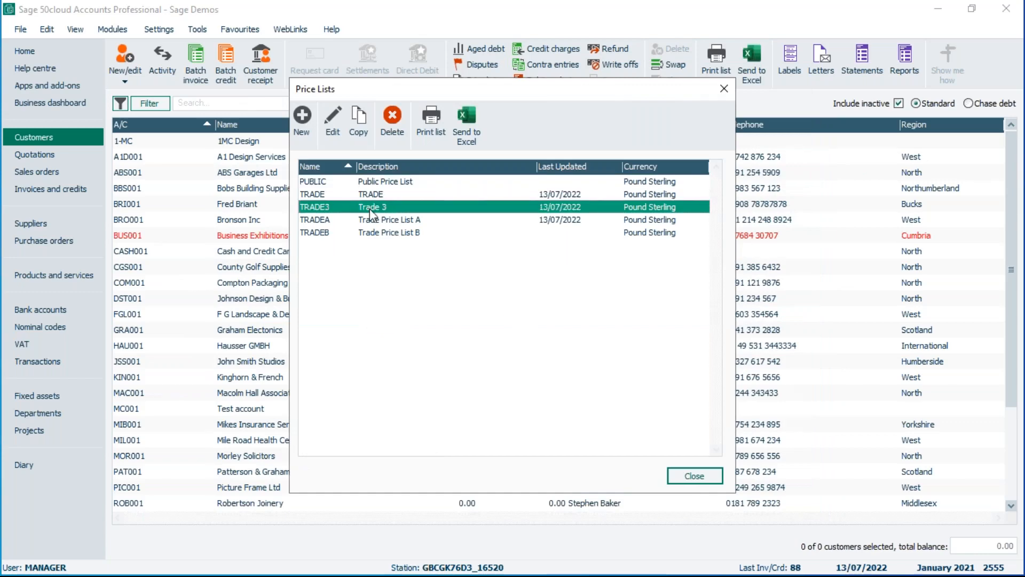
pyautogui.doubleClick(370, 208)
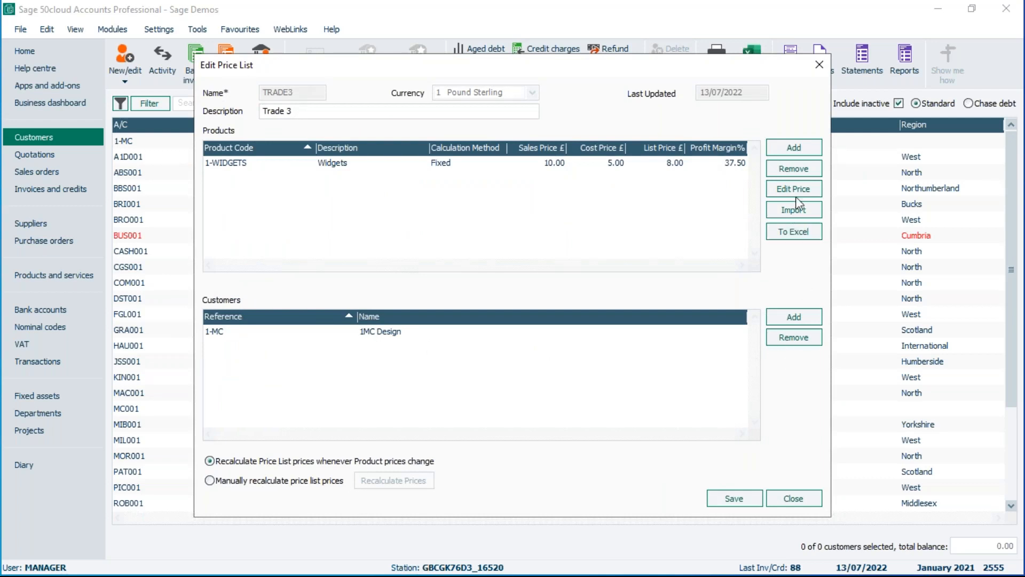
pyautogui.click(432, 167)
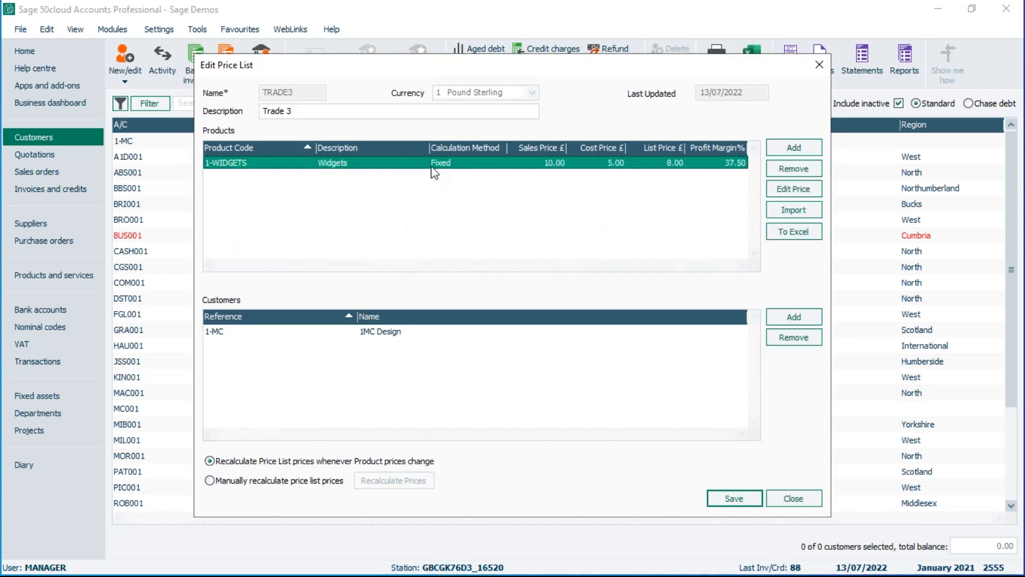
pyautogui.click(793, 190)
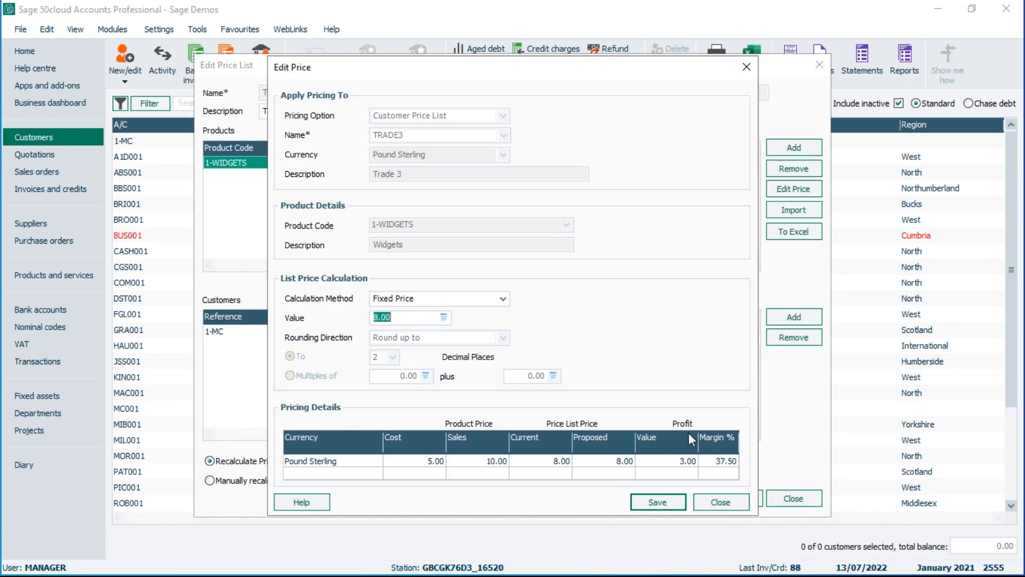
pyautogui.click(723, 504)
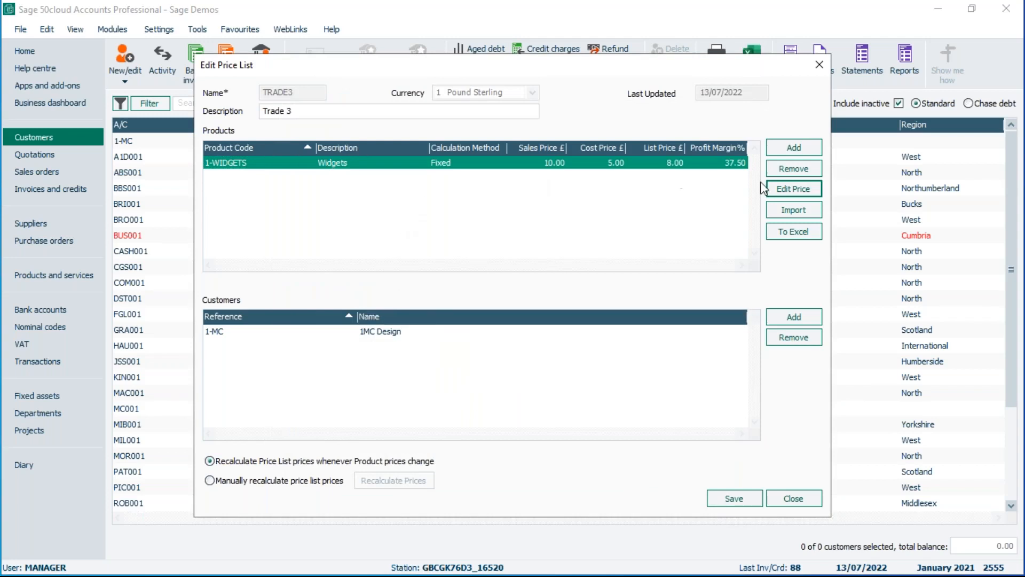
# Review the calculation methods offered for the Widgets price, save it with Fixed Price selected, and close the price list windows
pyautogui.click(793, 188)
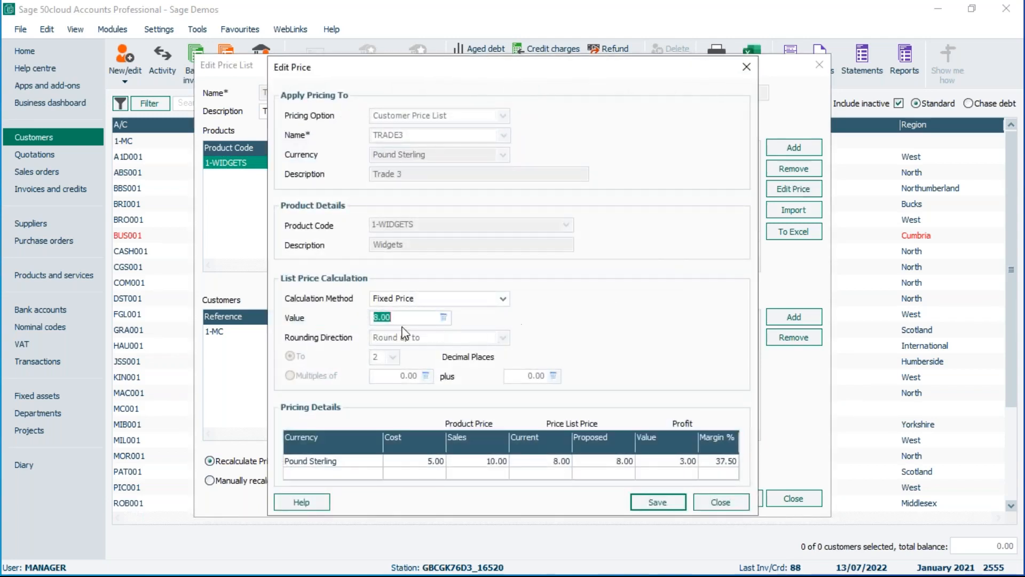
pyautogui.click(503, 298)
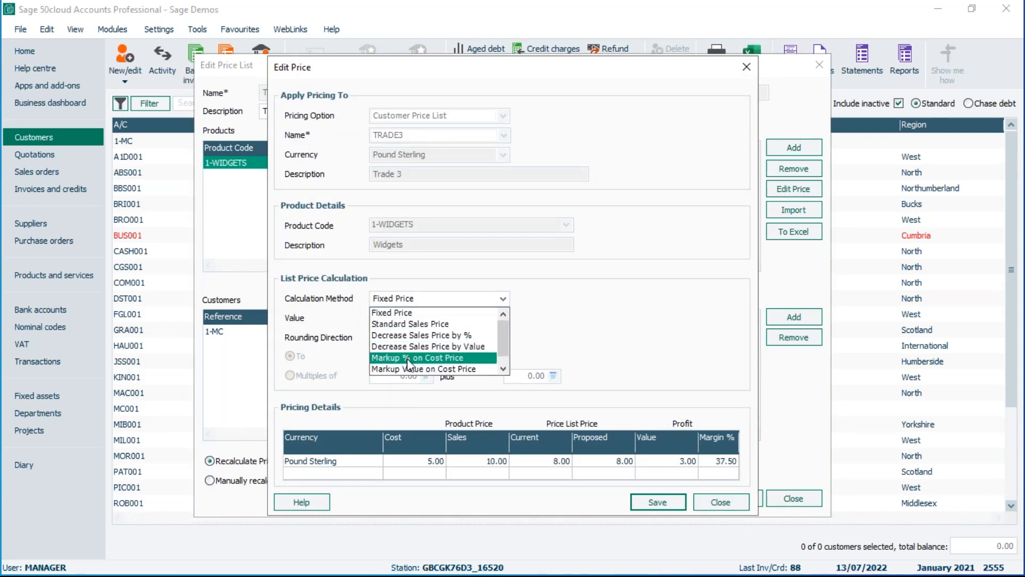
pyautogui.click(583, 341)
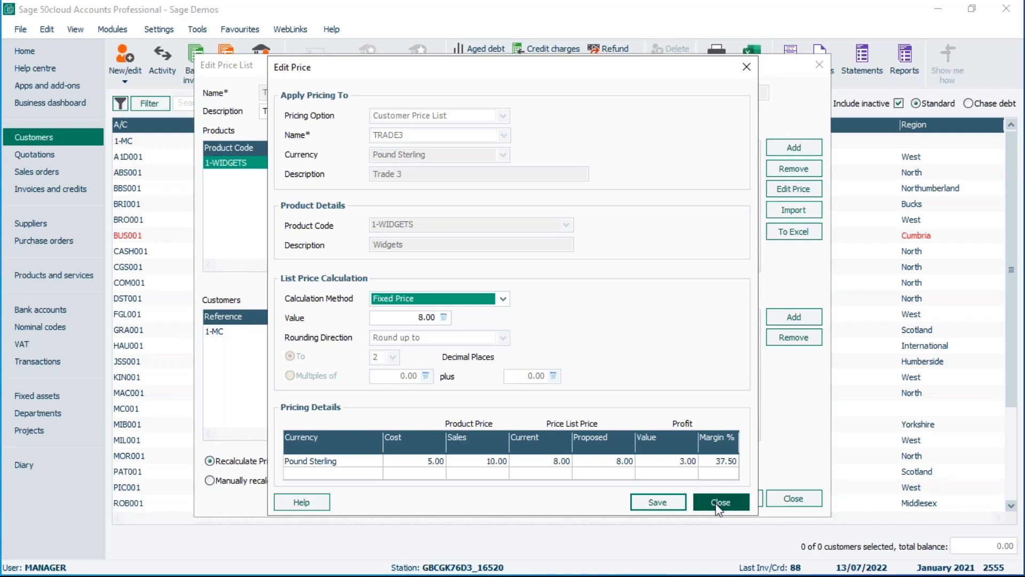
pyautogui.click(657, 501)
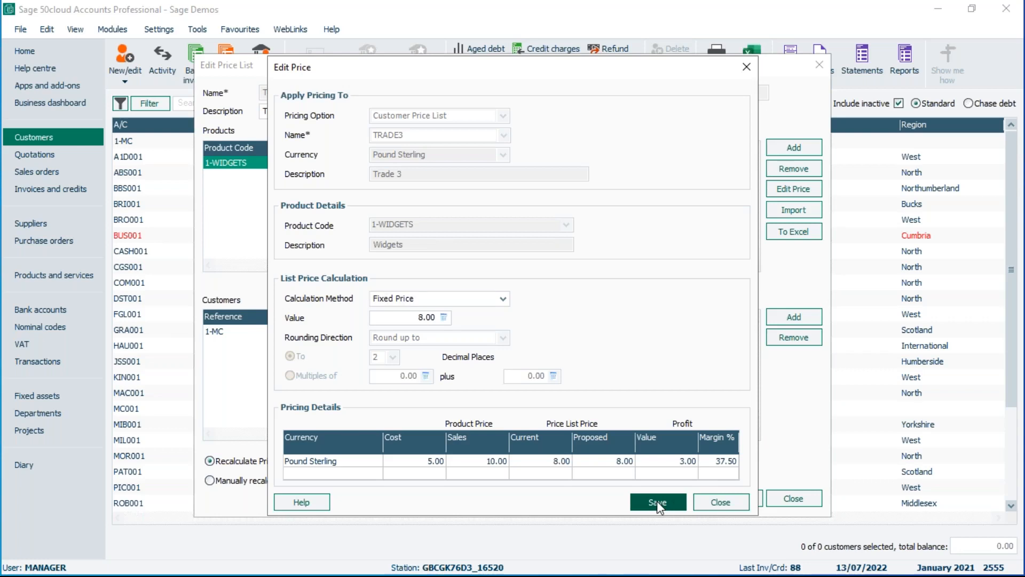
pyautogui.click(722, 502)
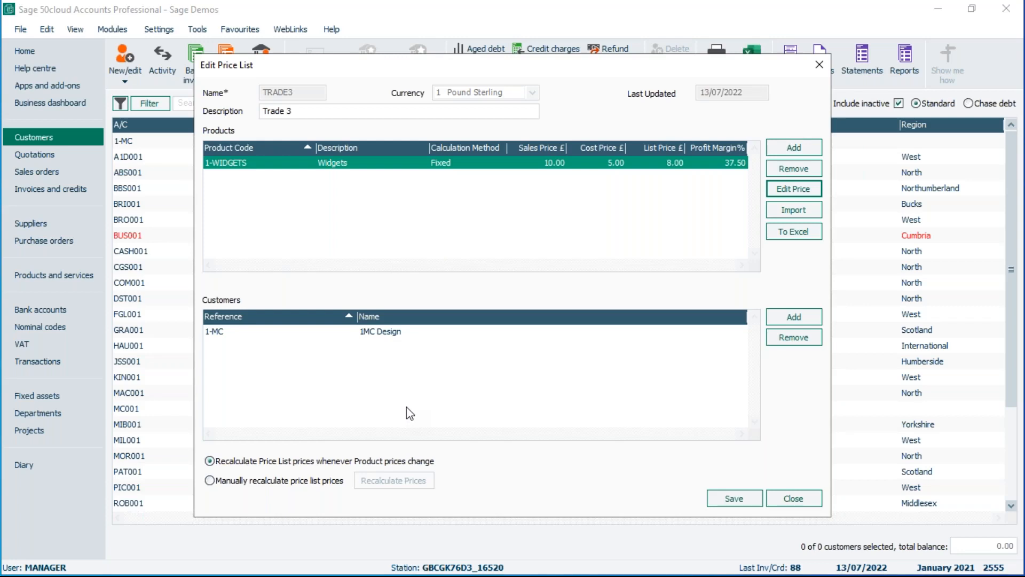
pyautogui.click(795, 501)
pyautogui.click(689, 474)
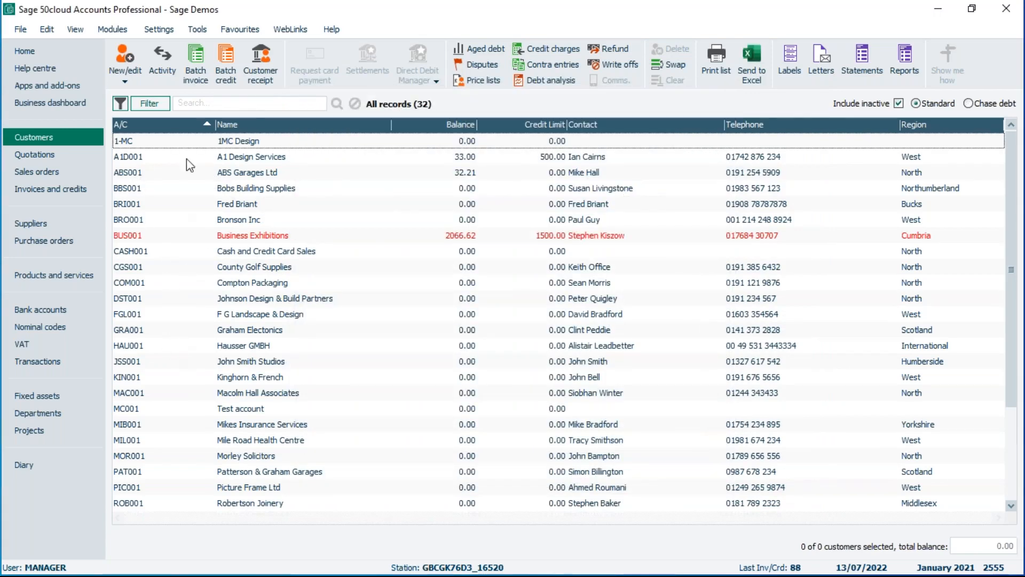
# Check the price list options in the defaults of the 1MC Design customer record, selecting TRADE3
pyautogui.click(200, 142)
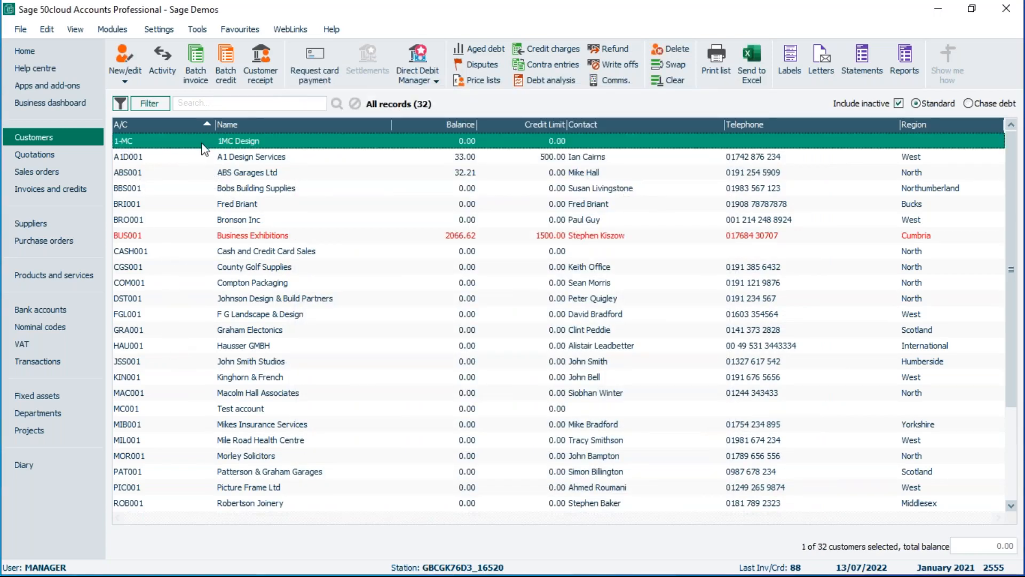
pyautogui.doubleClick(241, 145)
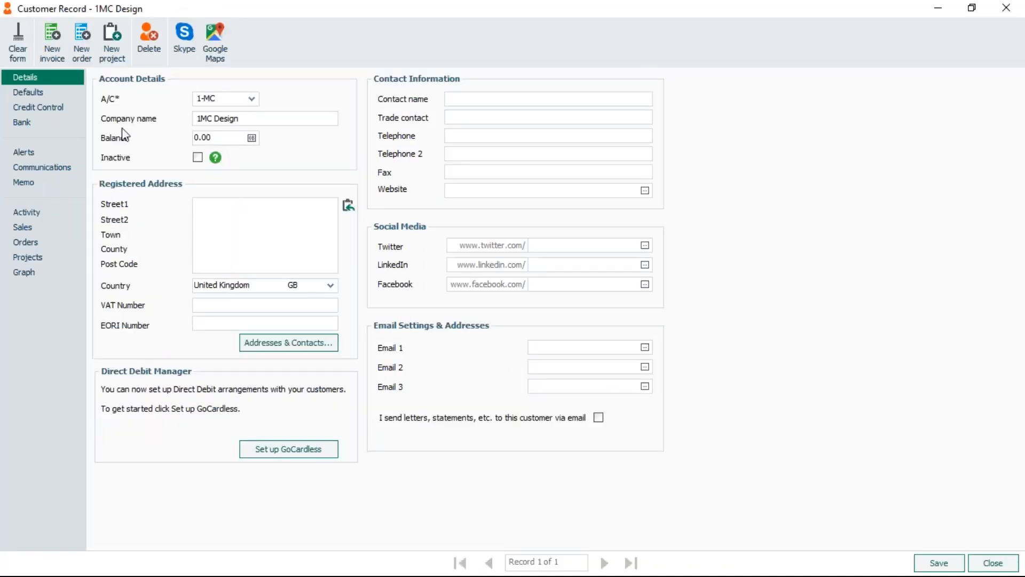
pyautogui.click(23, 94)
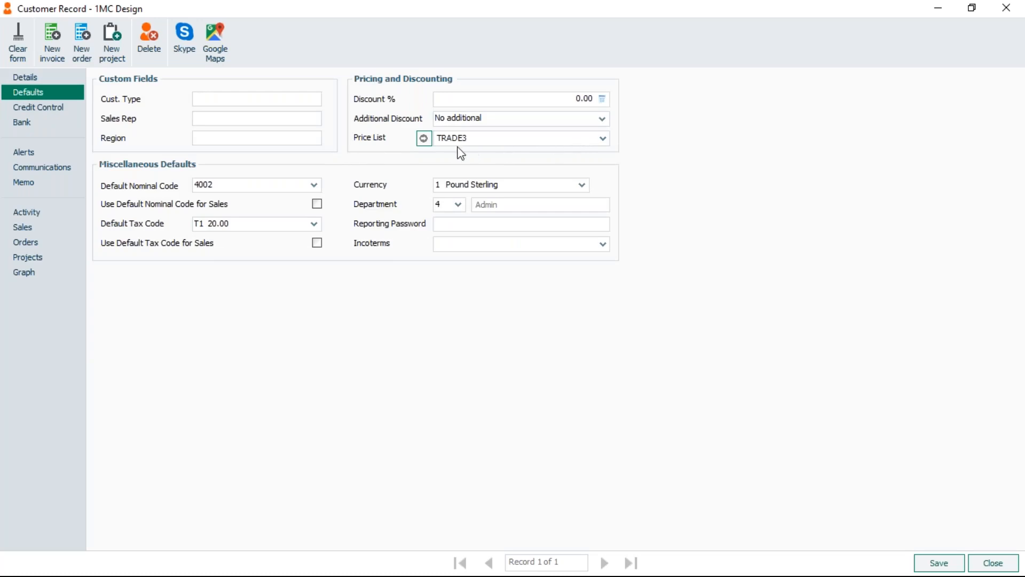
pyautogui.click(603, 139)
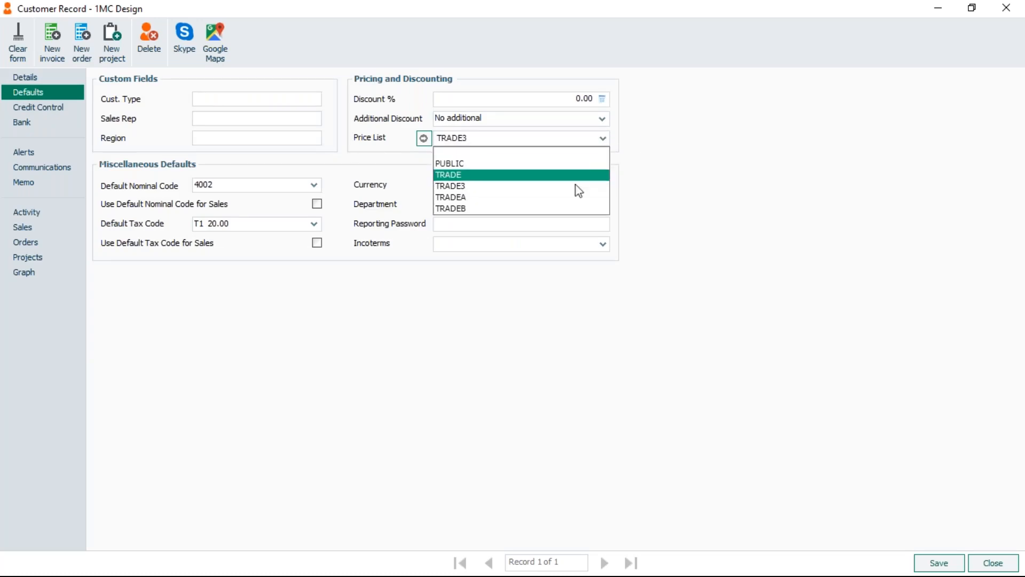
pyautogui.click(463, 185)
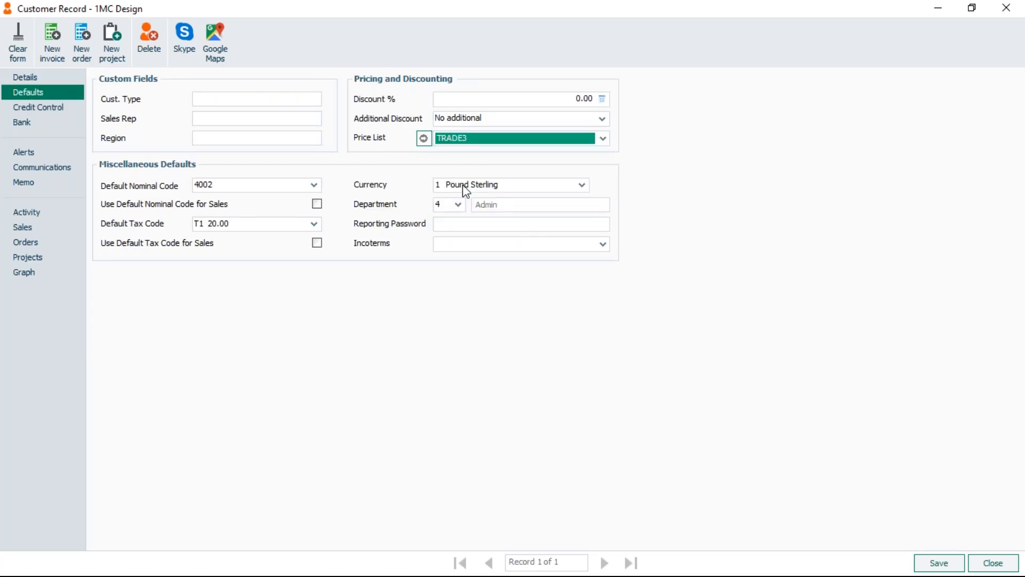
# View the TRADE3 price list from the 1MC Design customer record, then close both the list and the record
pyautogui.click(424, 138)
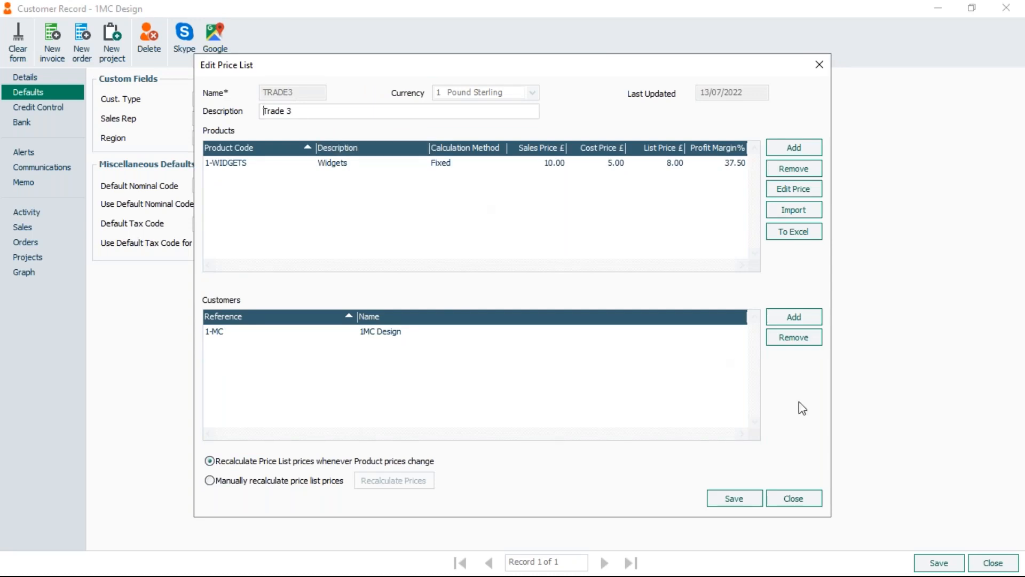
pyautogui.click(788, 498)
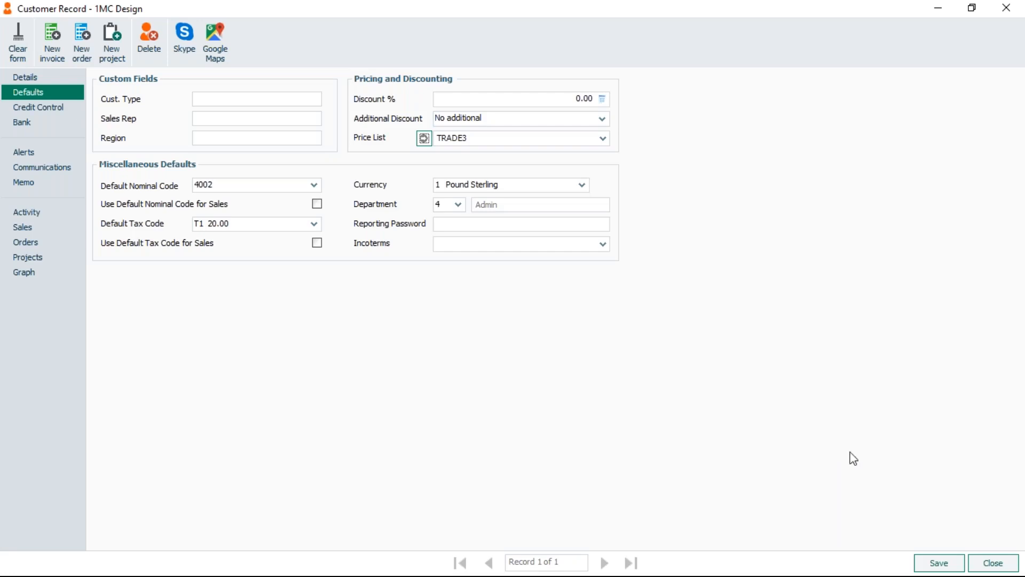
pyautogui.click(993, 563)
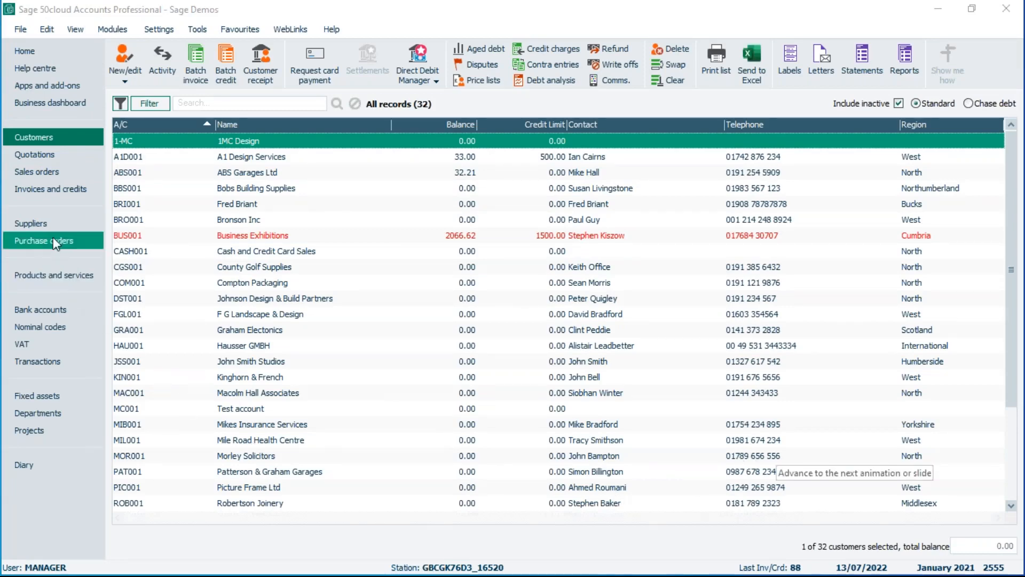
# Start a new product invoice for 1MC Design and add the Widgets product as its first line
pyautogui.click(35, 188)
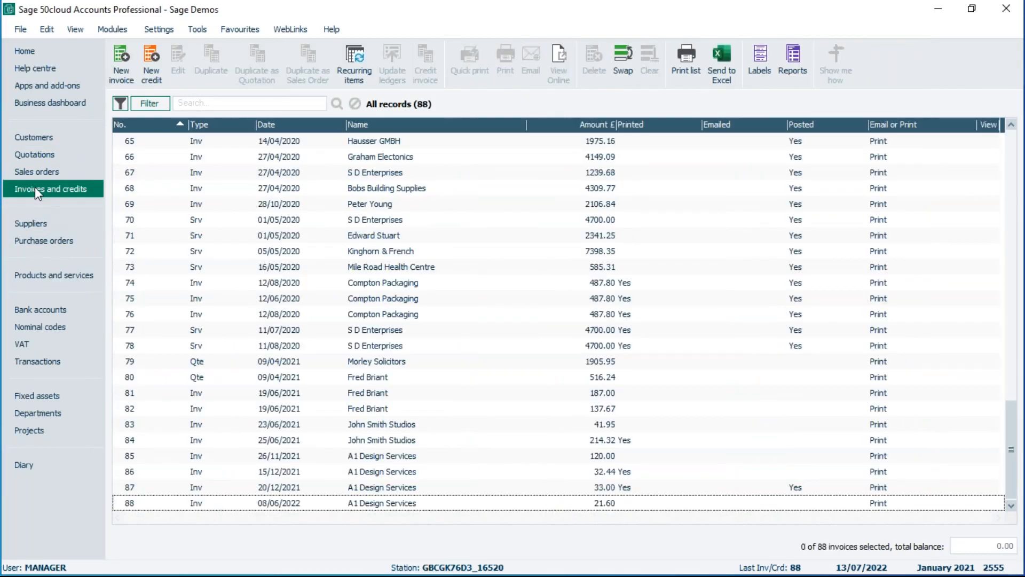
pyautogui.click(122, 63)
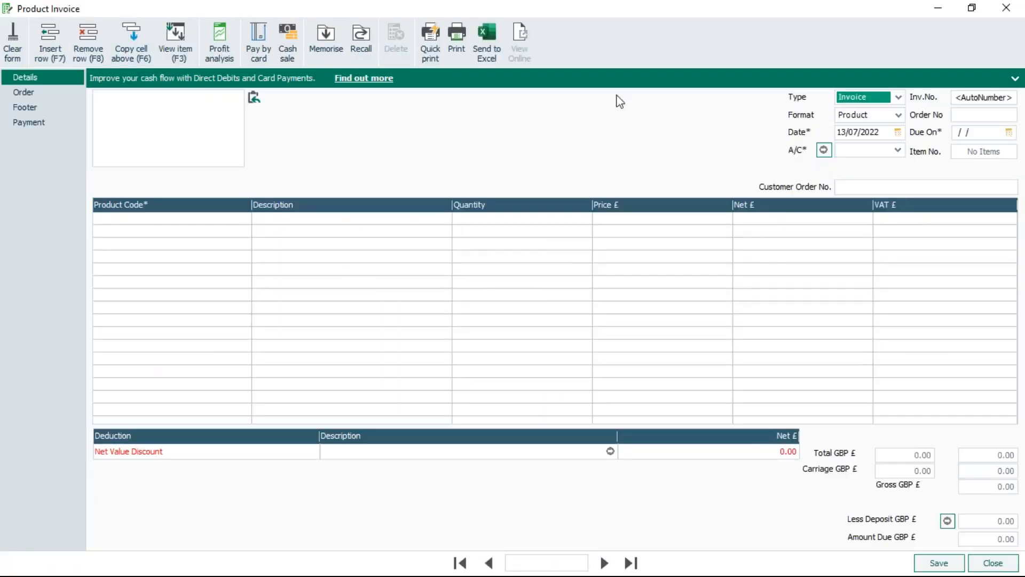
pyautogui.click(898, 150)
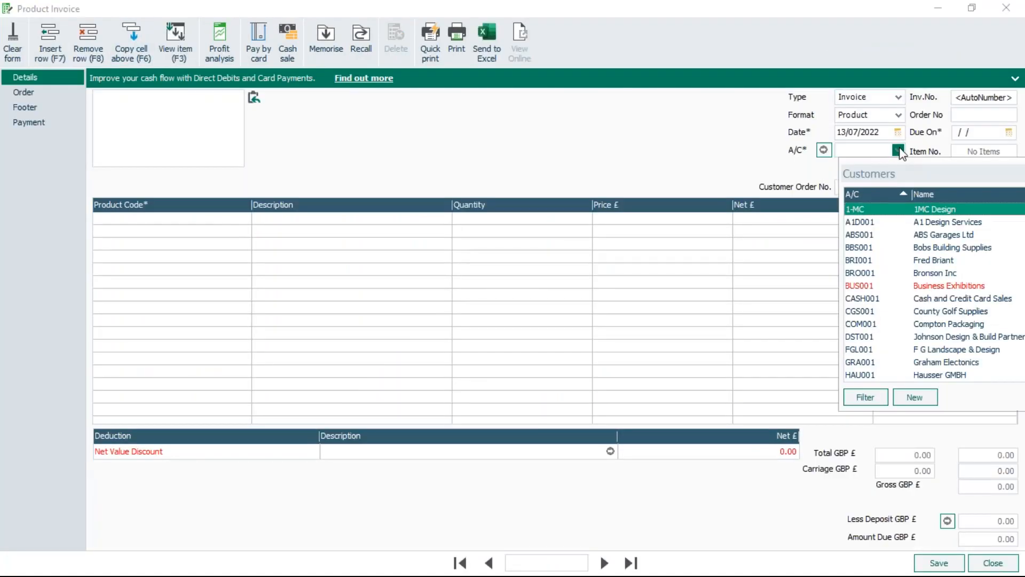
pyautogui.click(902, 212)
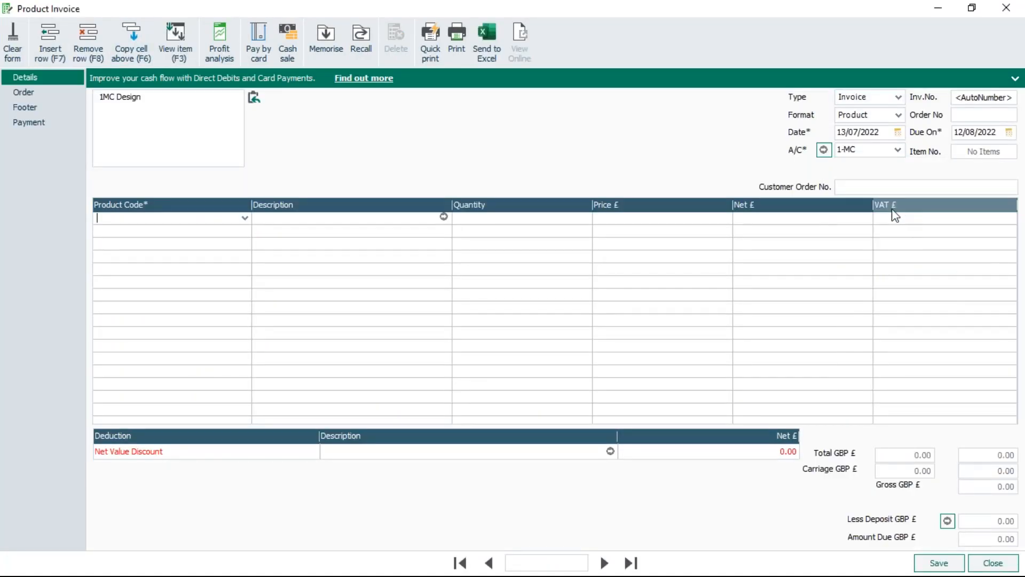
pyautogui.click(245, 218)
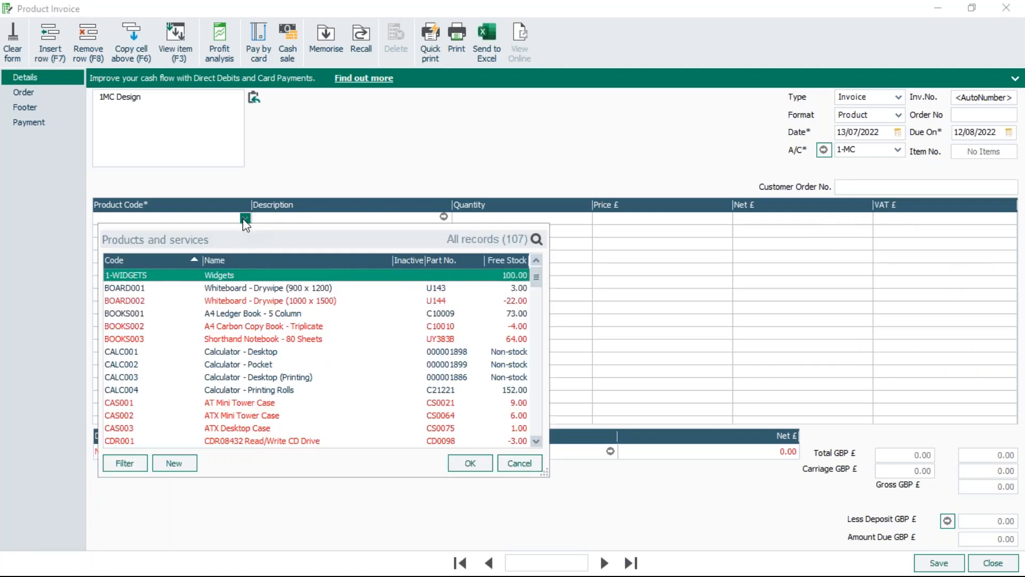
pyautogui.click(208, 275)
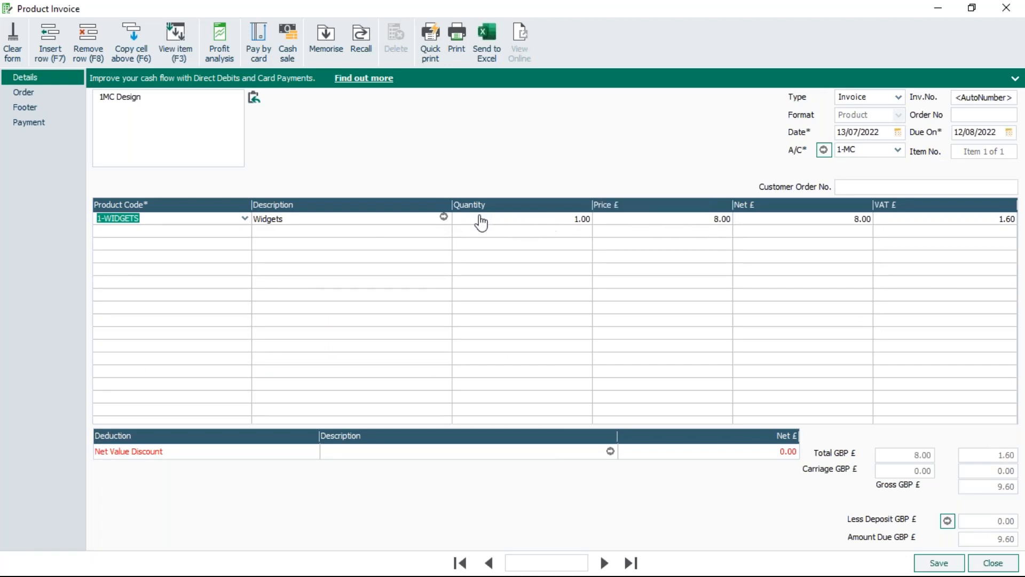
# Examine the pricing structure of the Widgets invoice line, then cancel out of the item details without making changes
pyautogui.click(444, 217)
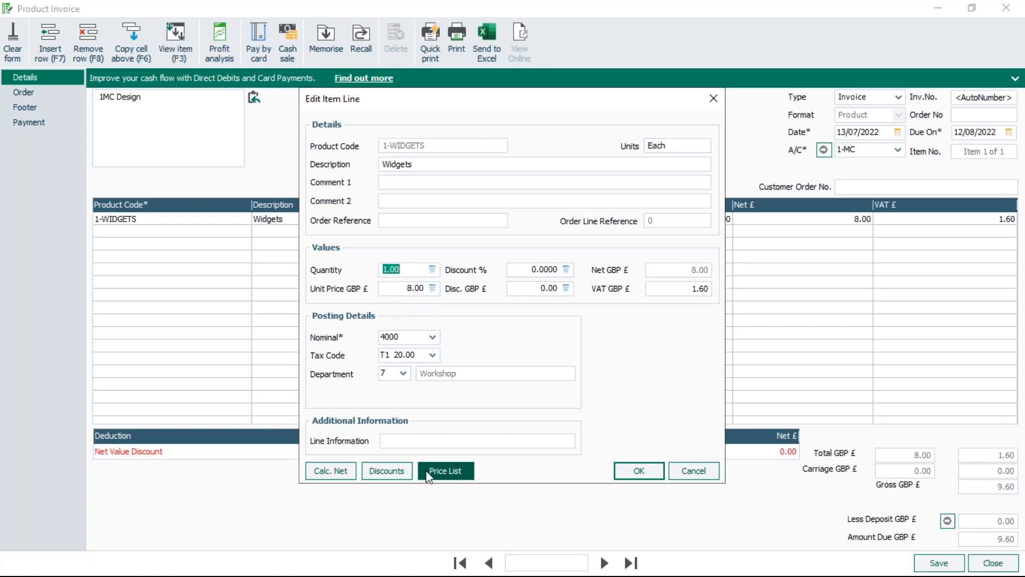
pyautogui.click(446, 473)
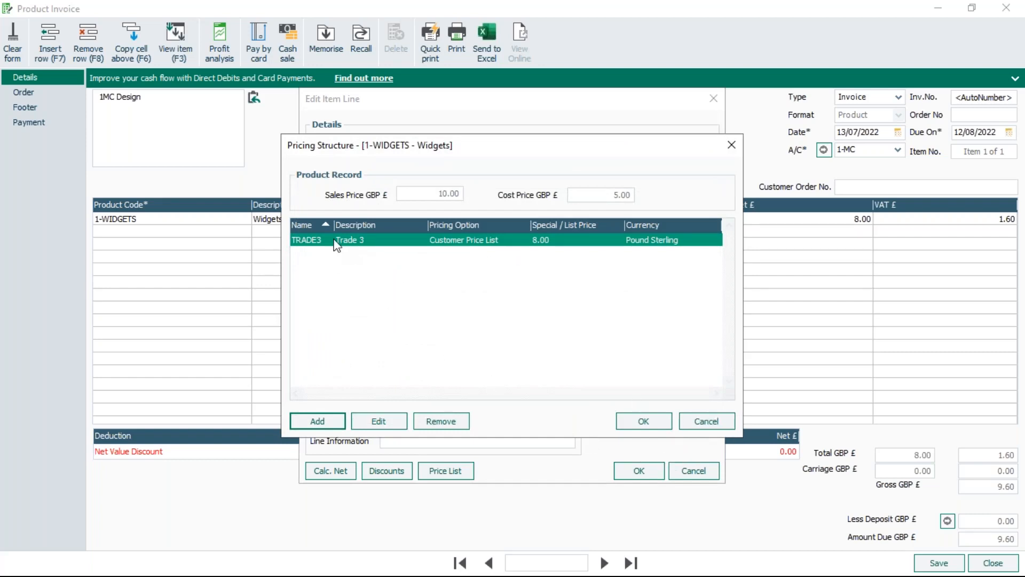
pyautogui.click(708, 422)
pyautogui.click(693, 470)
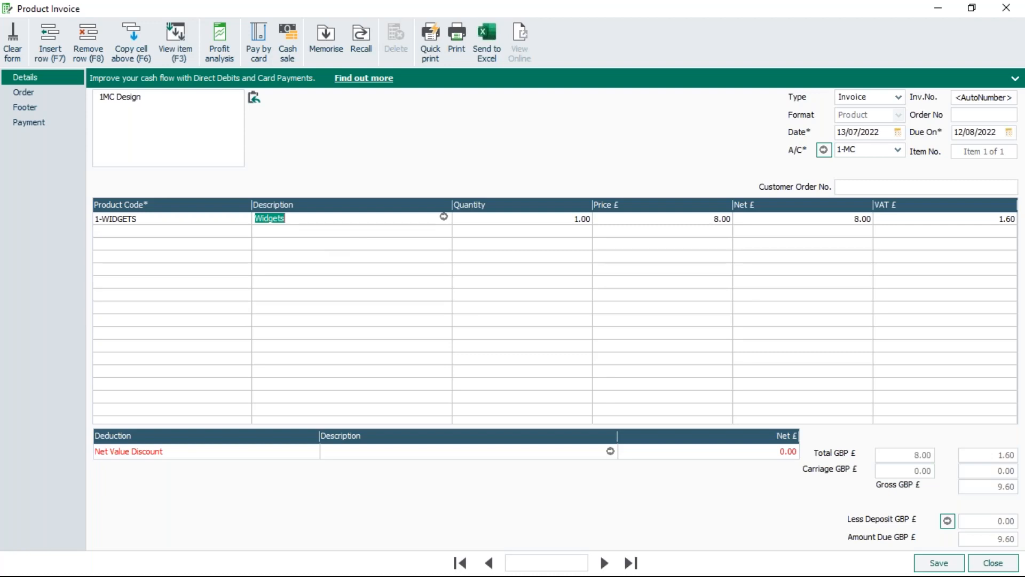
pyautogui.press('F3')
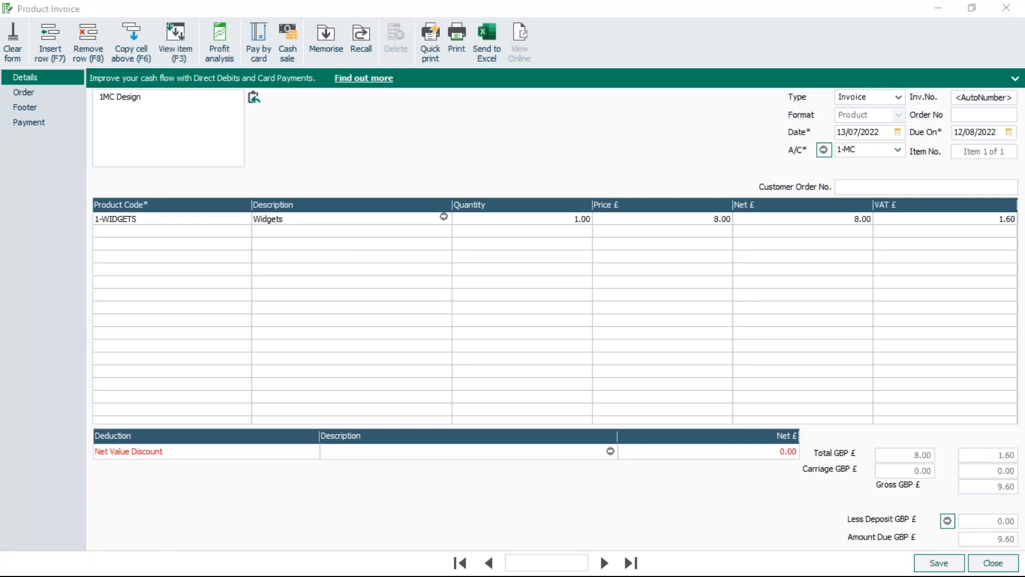
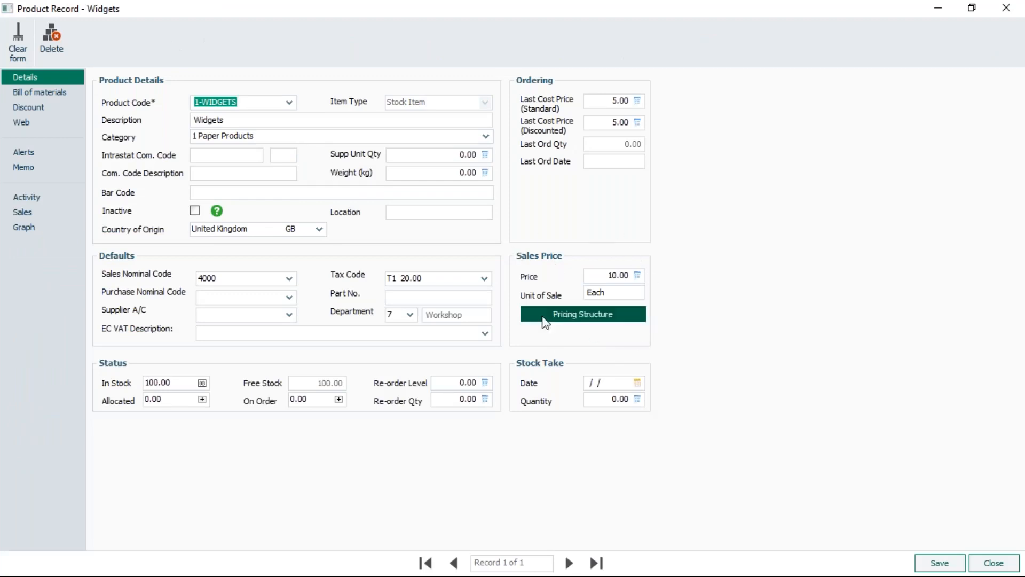
# Add a Special Customer Price to the pricing structure of the Widgets product record for the 1MC Design account
pyautogui.click(587, 318)
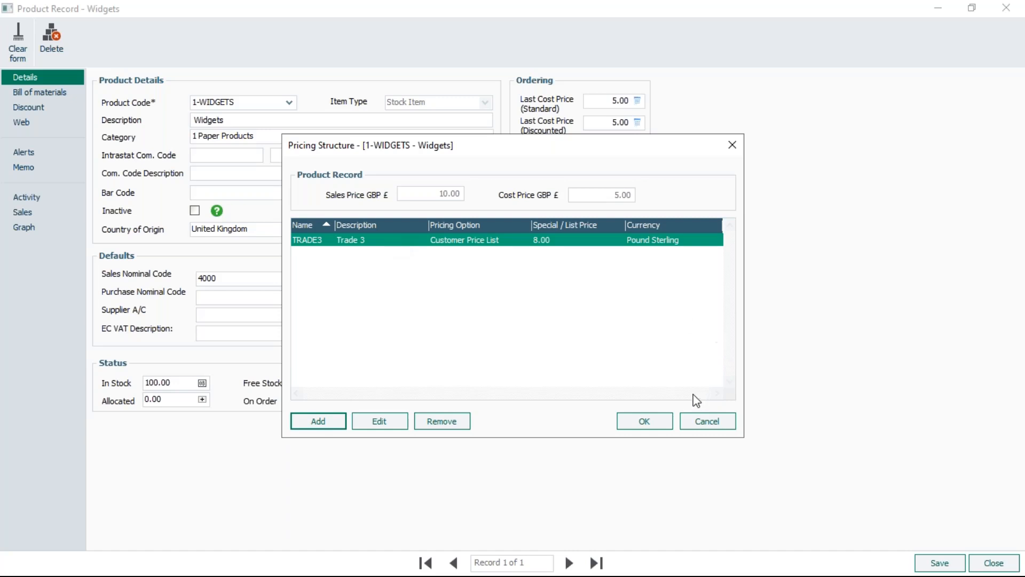
pyautogui.click(323, 428)
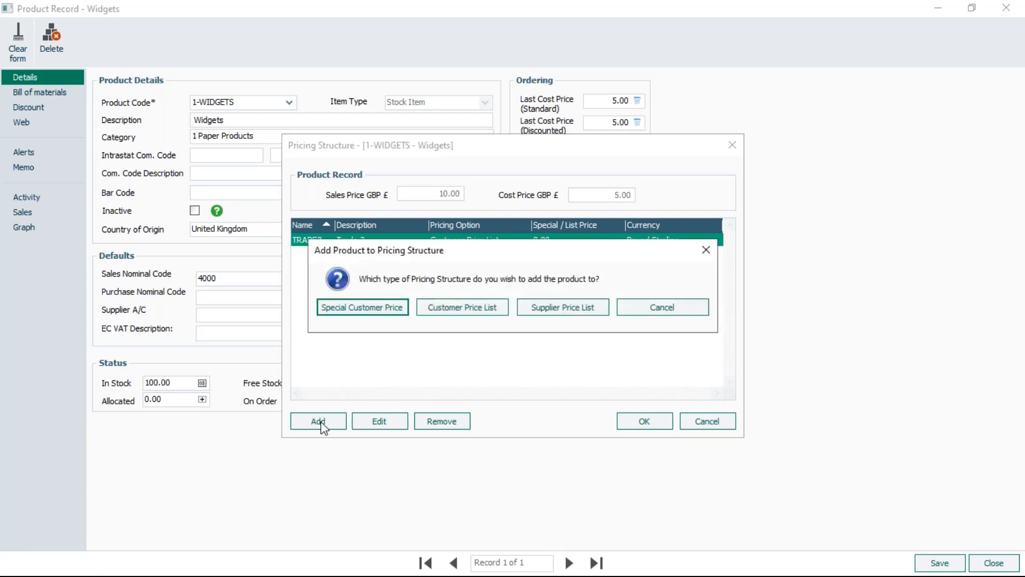
pyautogui.click(362, 310)
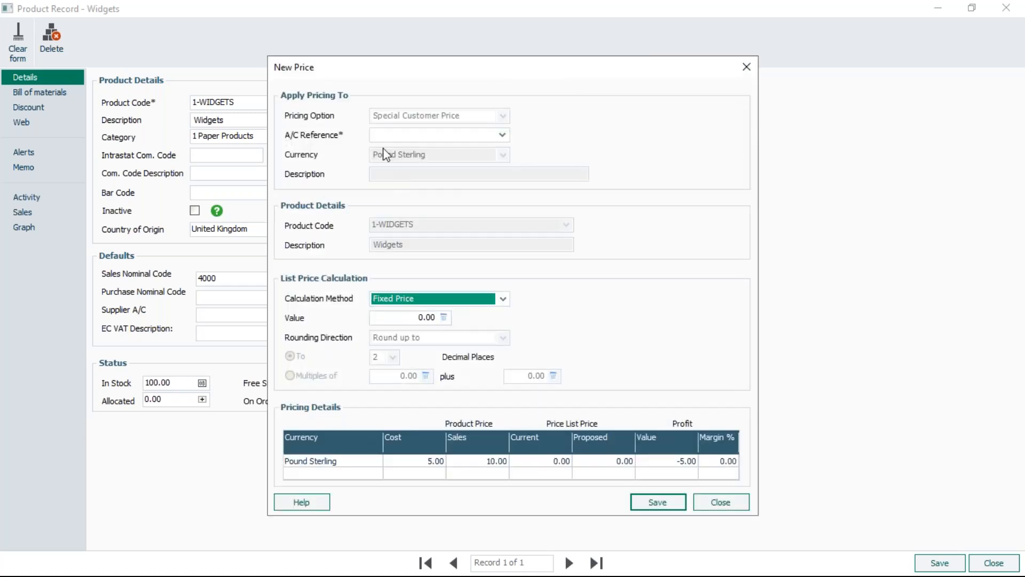
pyautogui.click(502, 135)
pyautogui.doubleClick(462, 193)
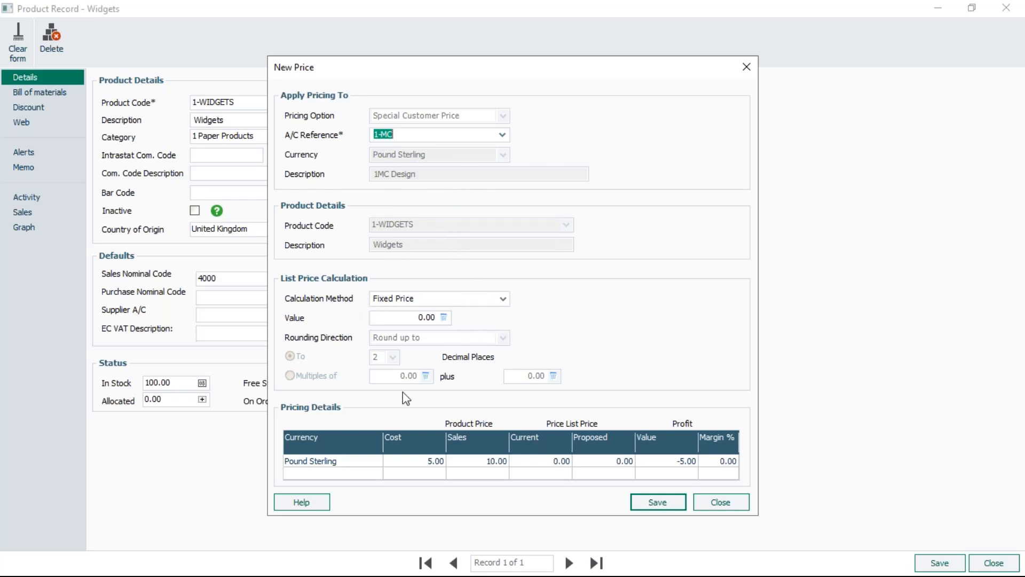
# Set the special price calculation to Fixed Price with a value of 7.50, save it, and close the new price form
pyautogui.click(502, 297)
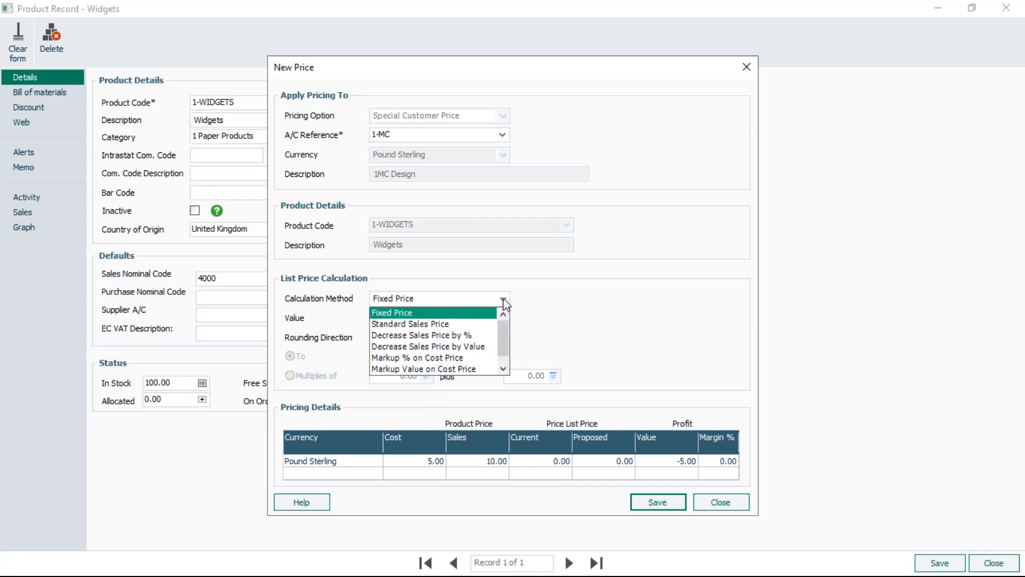
pyautogui.click(398, 315)
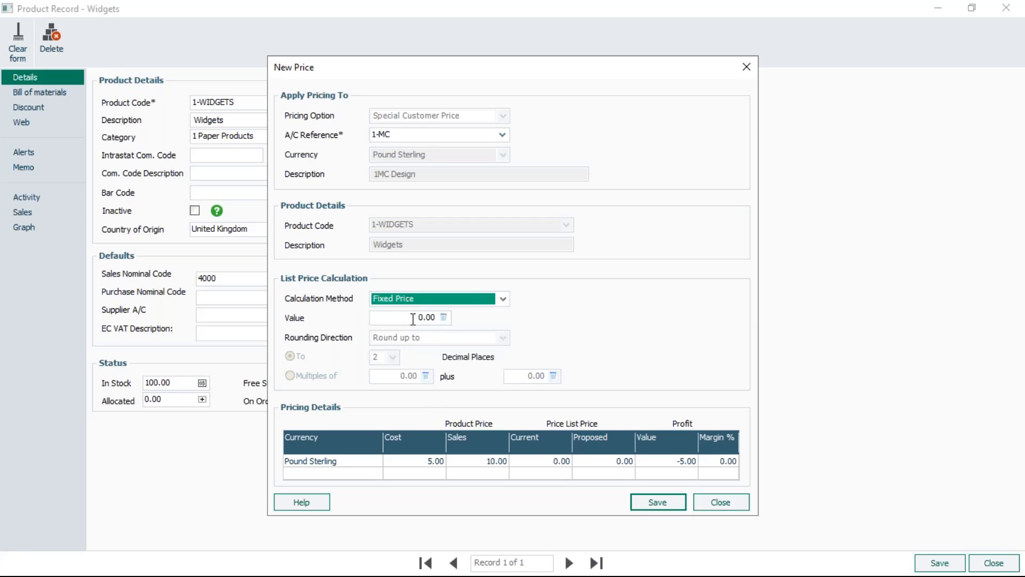
pyautogui.click(413, 319)
pyautogui.moveTo(419, 317); pyautogui.dragTo(363, 319)
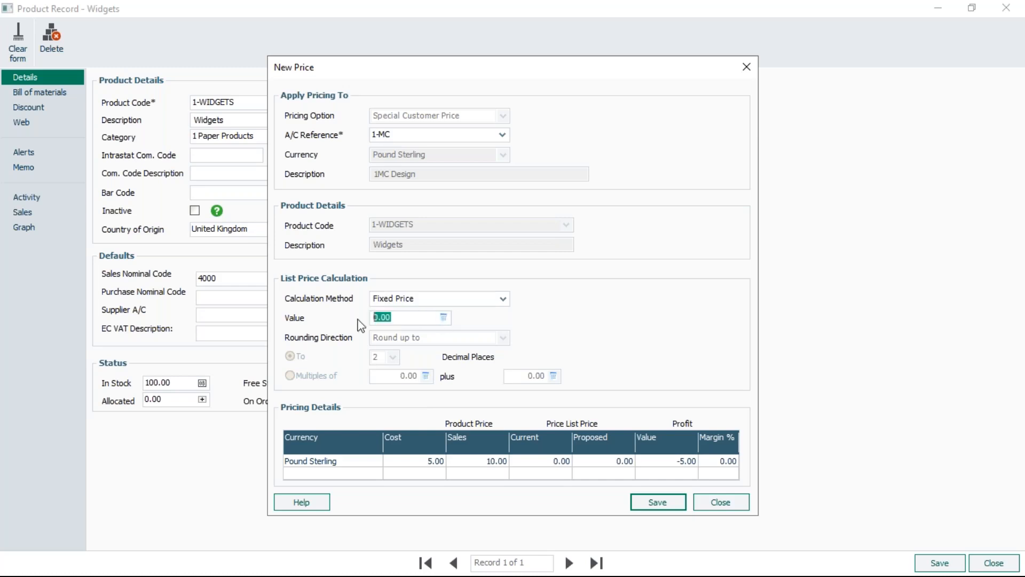
pyautogui.write('7.50')
pyautogui.press('Tab')
pyautogui.click(657, 501)
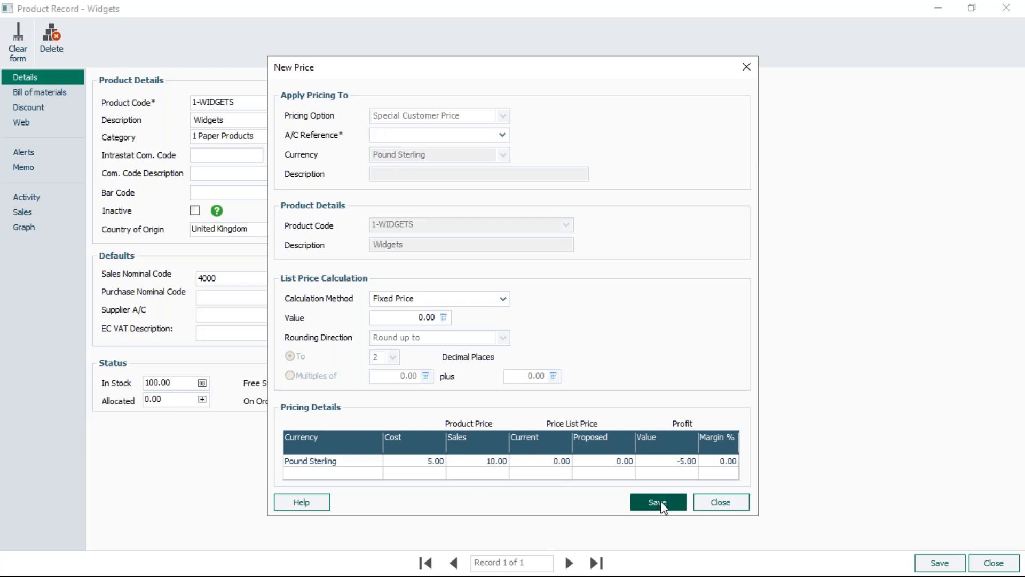
pyautogui.click(721, 502)
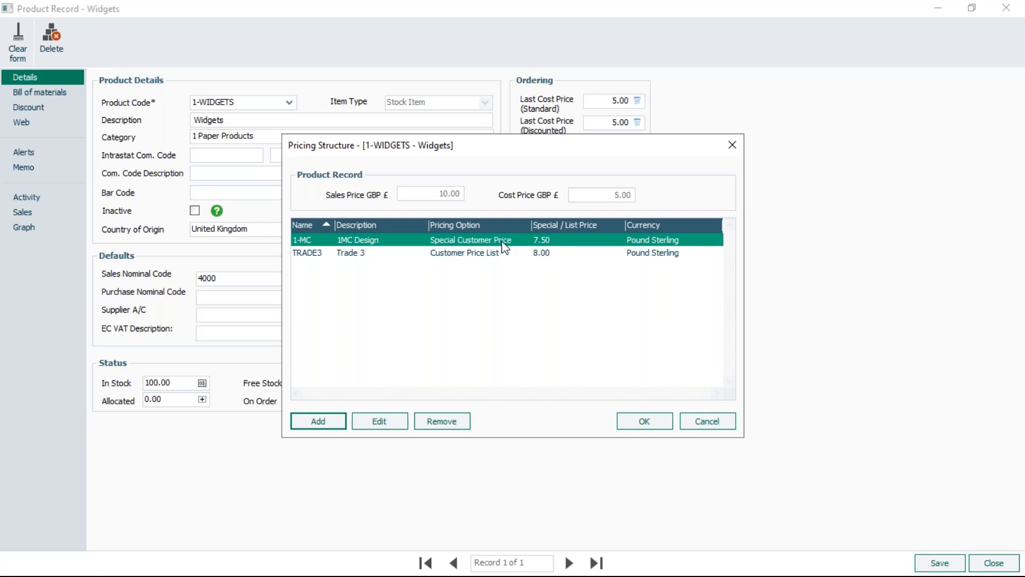
# Accept the Widgets pricing structure, then save and close the product record
pyautogui.click(644, 421)
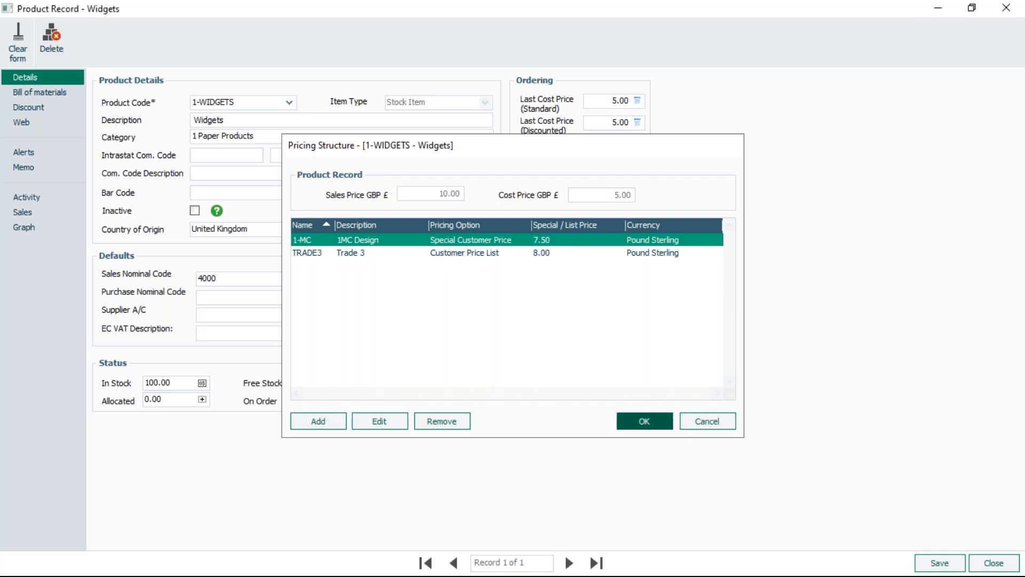
pyautogui.click(938, 562)
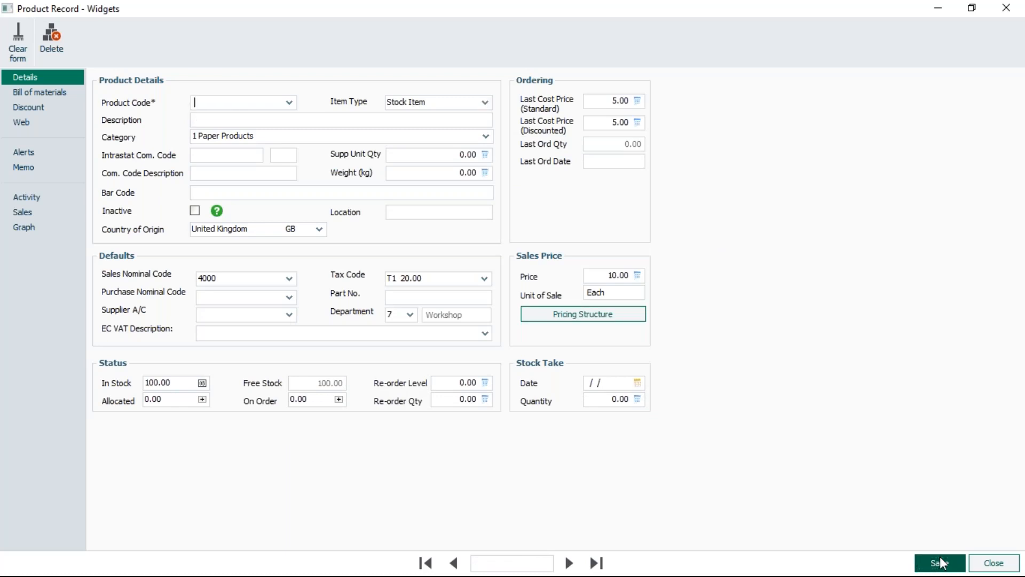
pyautogui.click(987, 569)
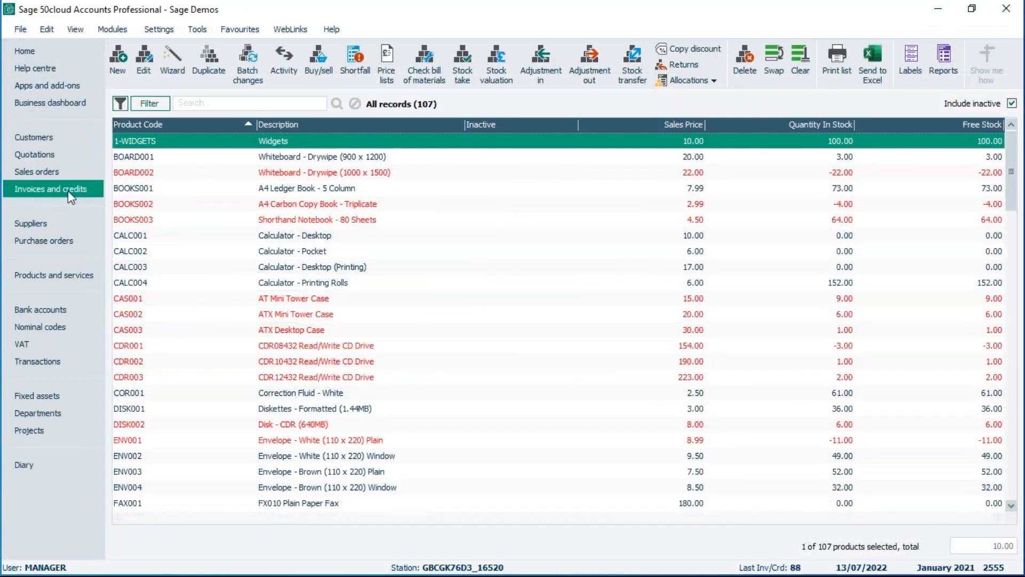
# Create another product invoice for 1MC Design with Widgets as the product line
pyautogui.click(36, 196)
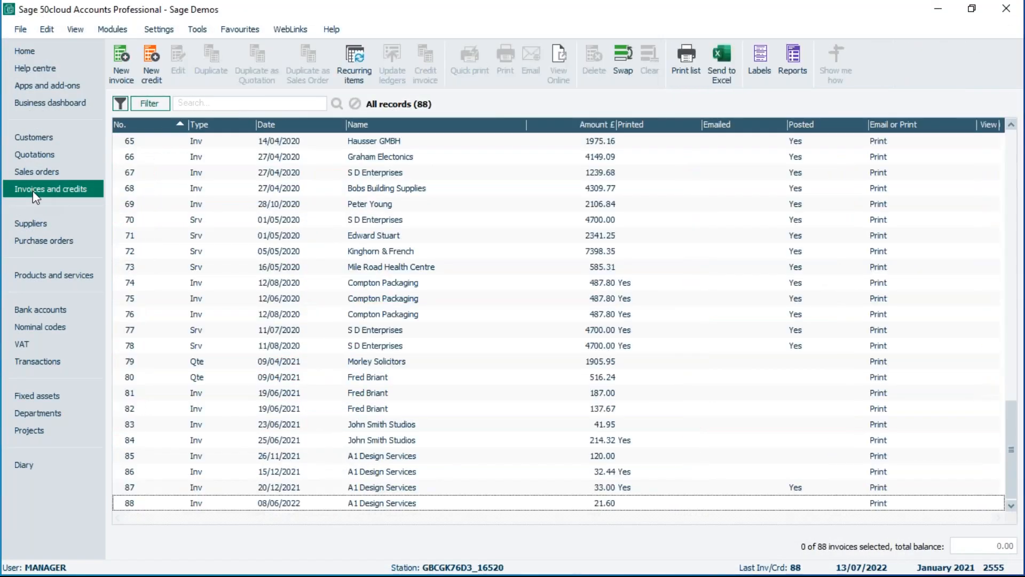
pyautogui.click(122, 63)
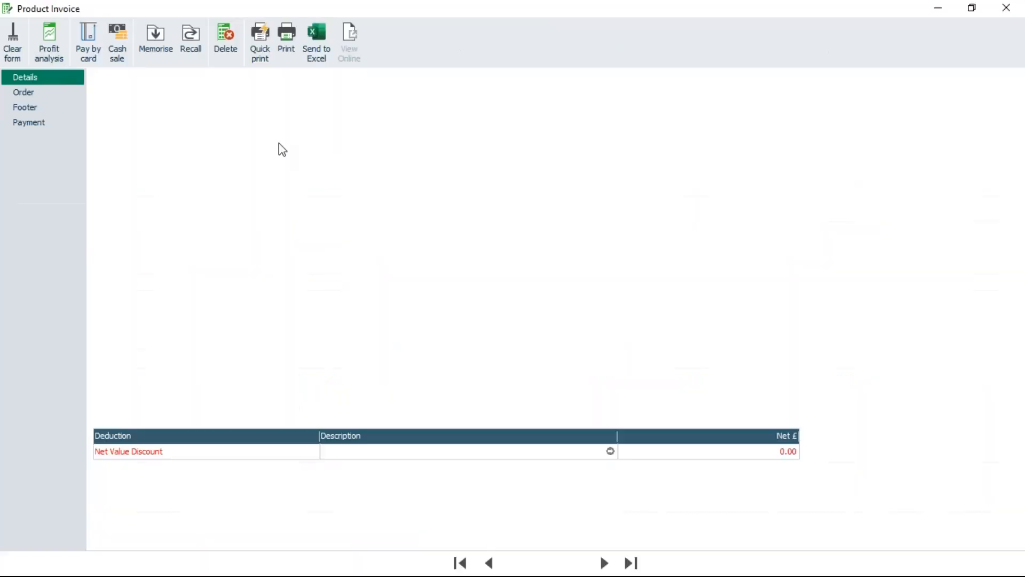
pyautogui.click(898, 150)
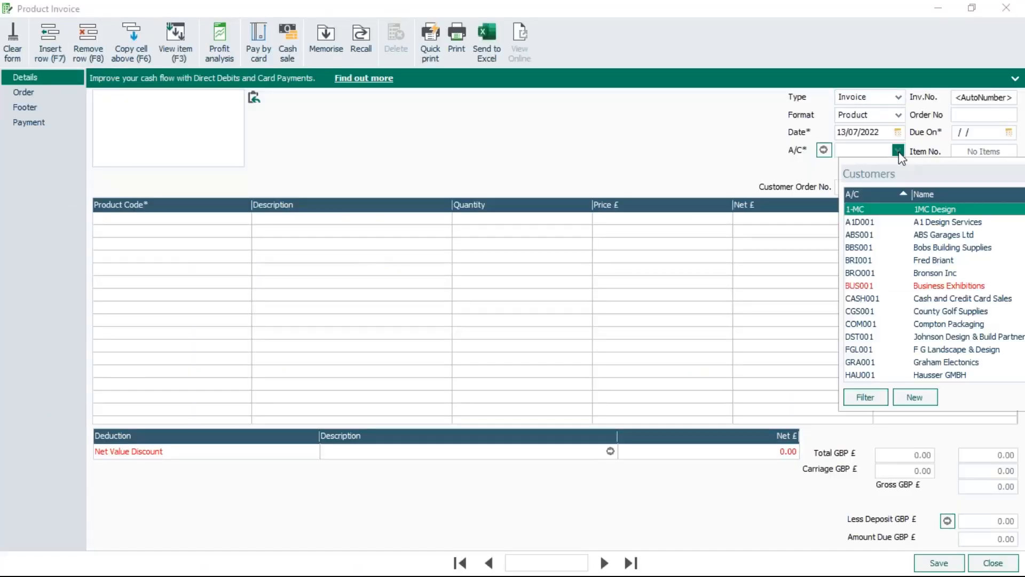
pyautogui.click(896, 210)
pyautogui.click(245, 218)
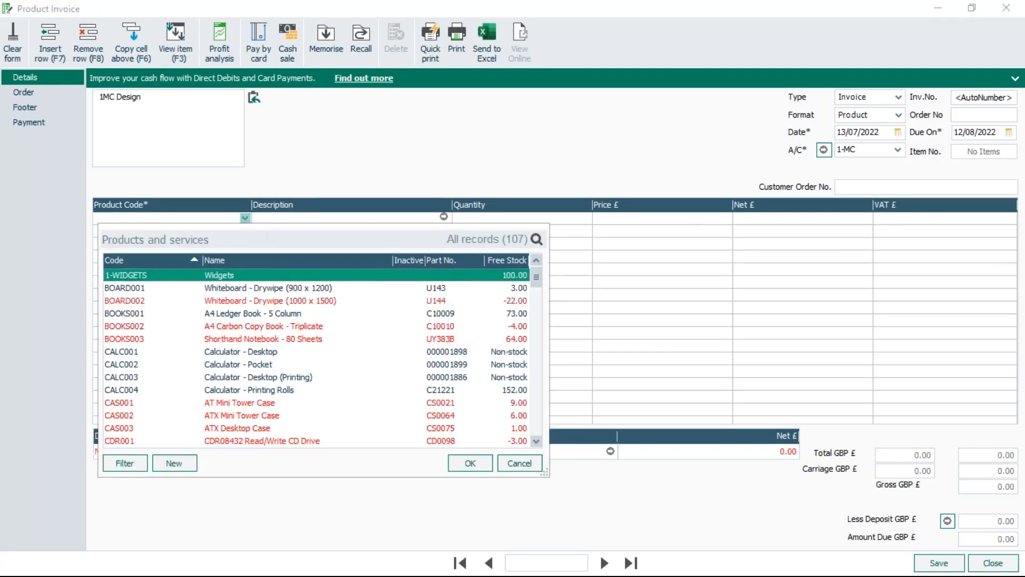
pyautogui.doubleClick(213, 274)
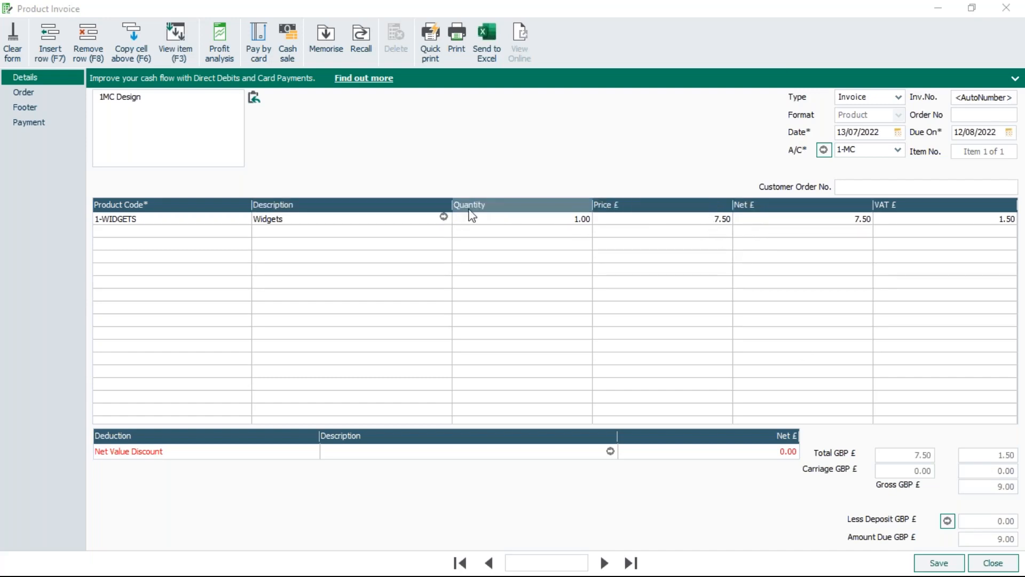
# Check the pricing structure behind the Widgets invoice line, then save the invoice despite its date falling outside the financial year
pyautogui.click(444, 217)
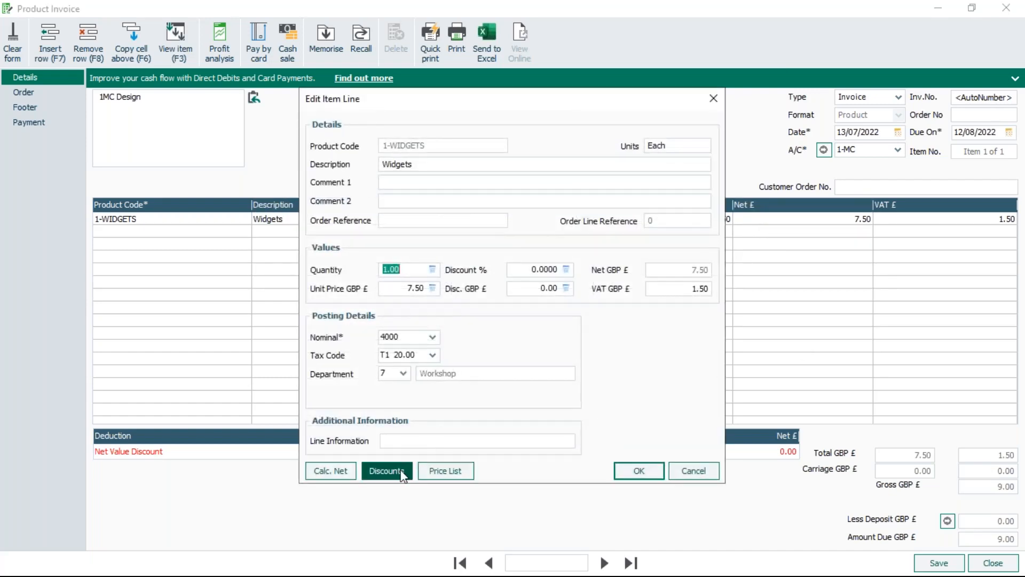
pyautogui.click(447, 472)
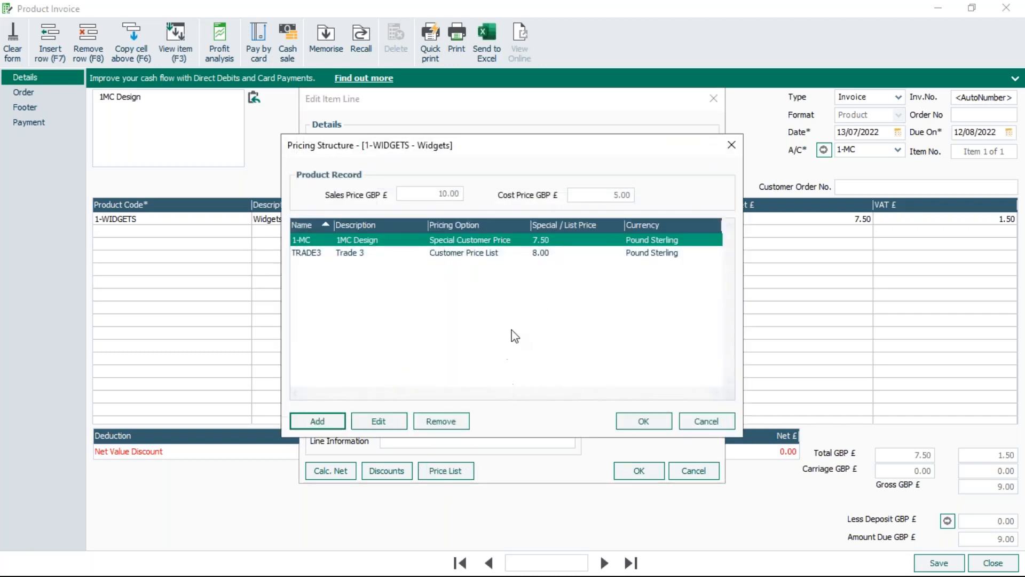
pyautogui.click(642, 422)
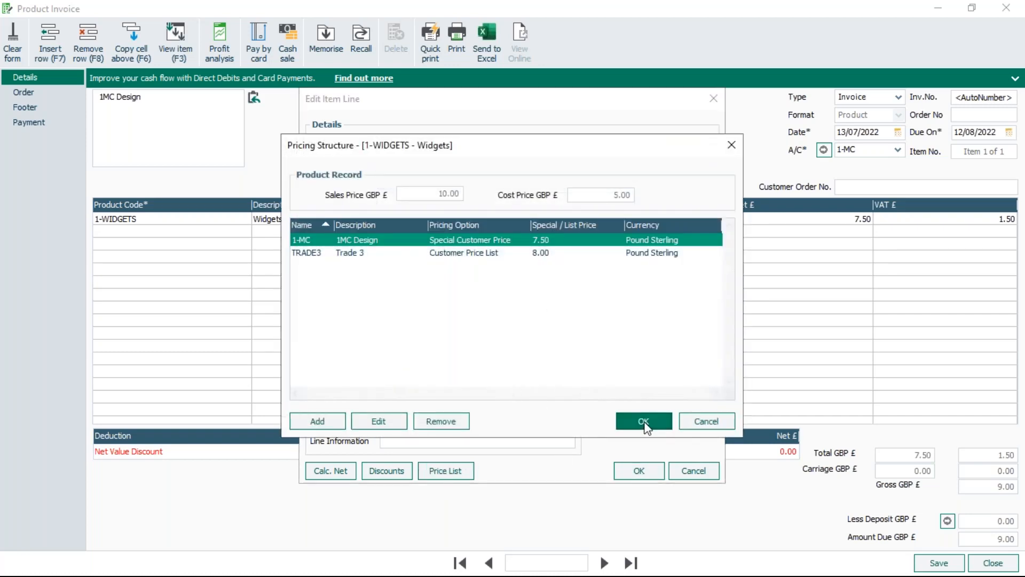
pyautogui.click(638, 470)
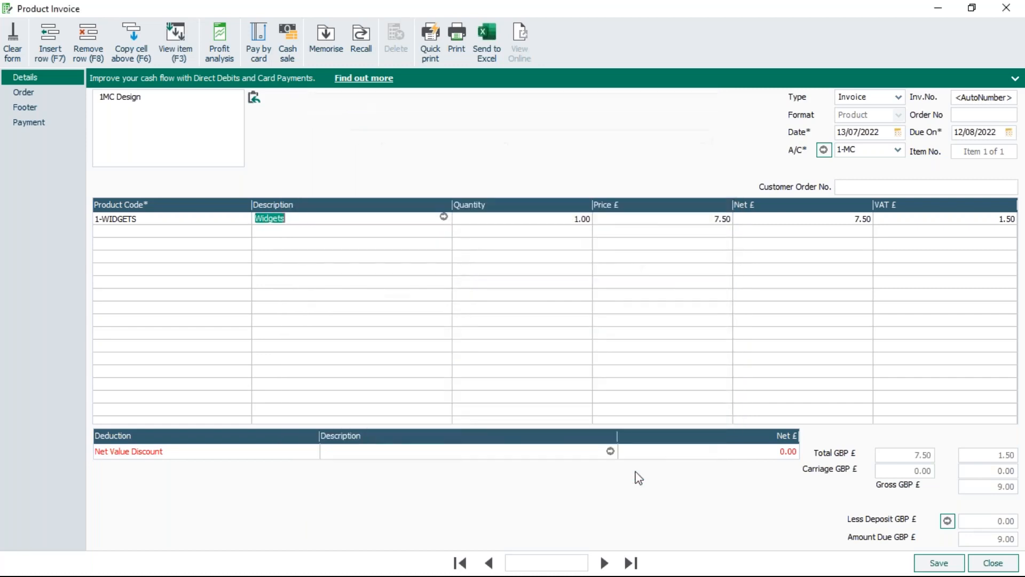
pyautogui.click(938, 562)
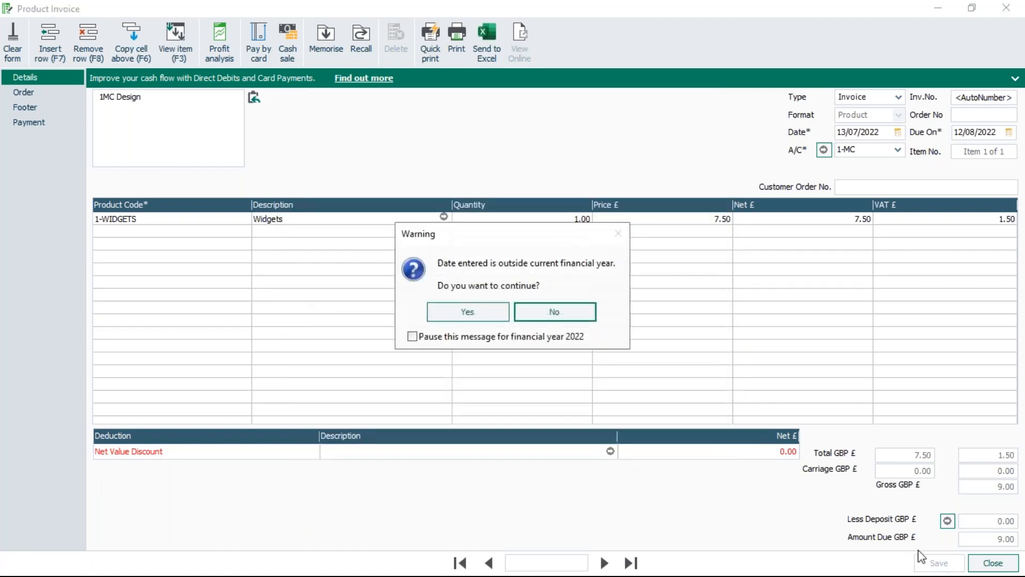
pyautogui.click(483, 313)
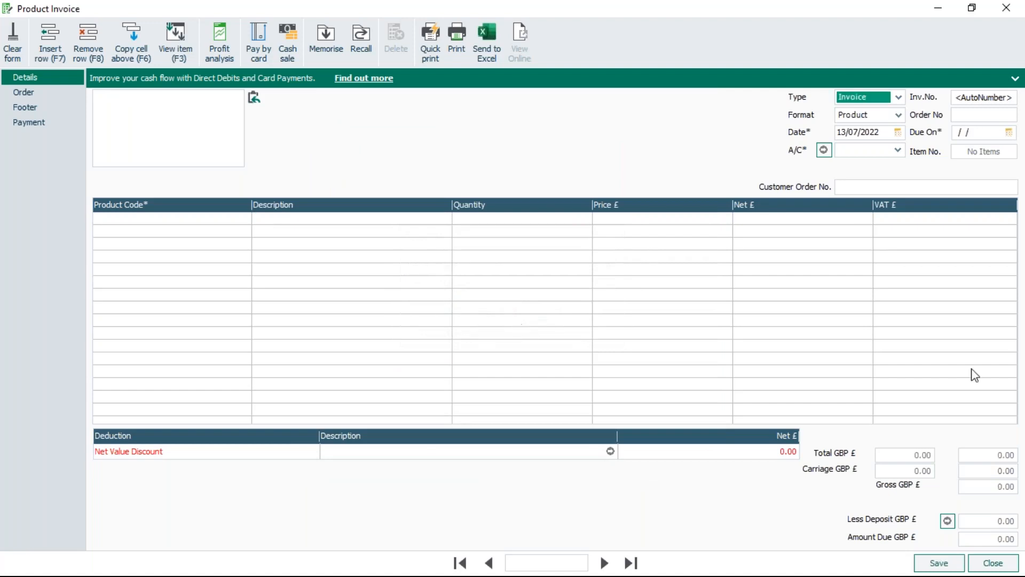
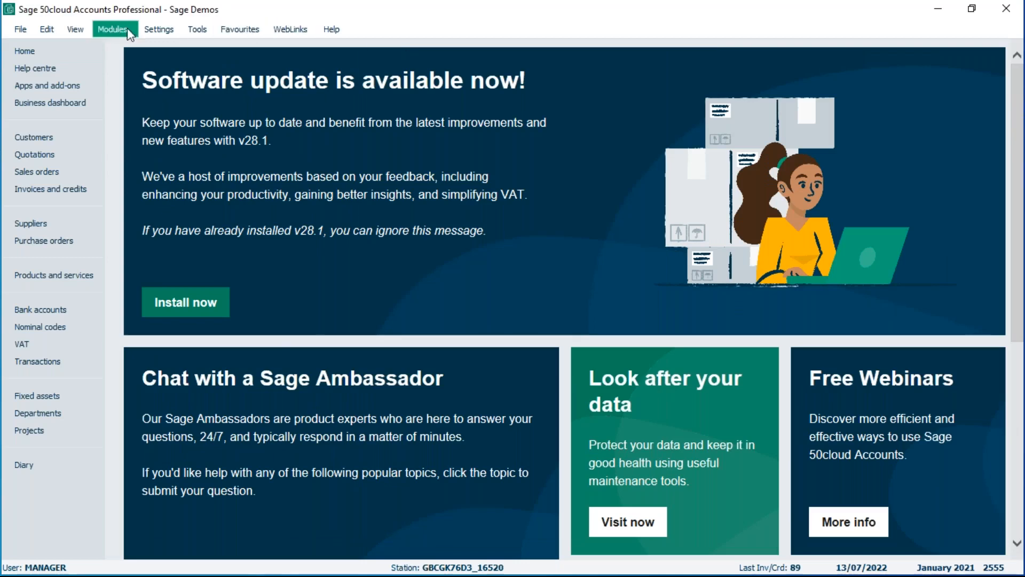
# Review the invoice value discount bands in the customer defaults, then accept the settings
pyautogui.click(160, 29)
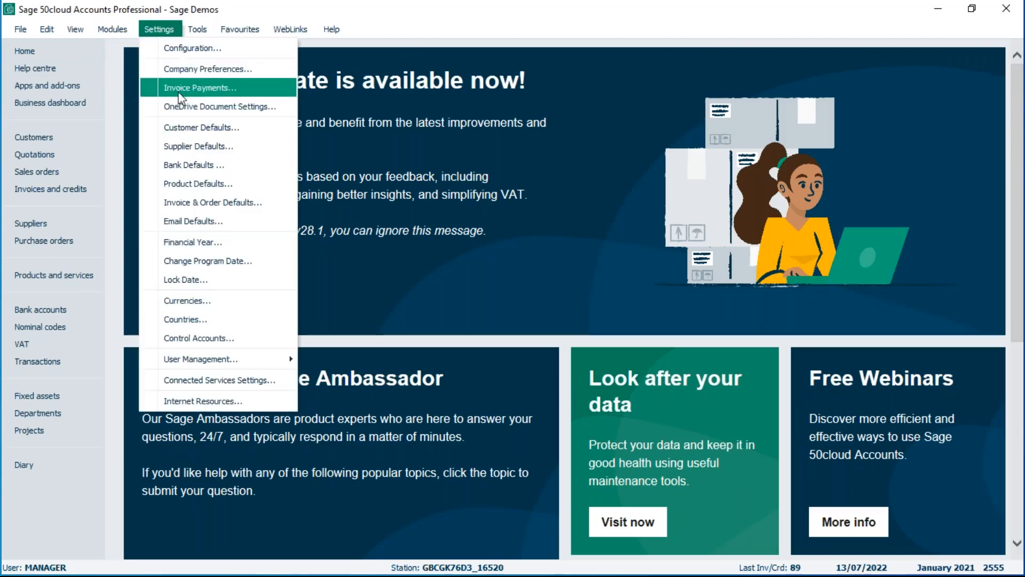
pyautogui.click(187, 133)
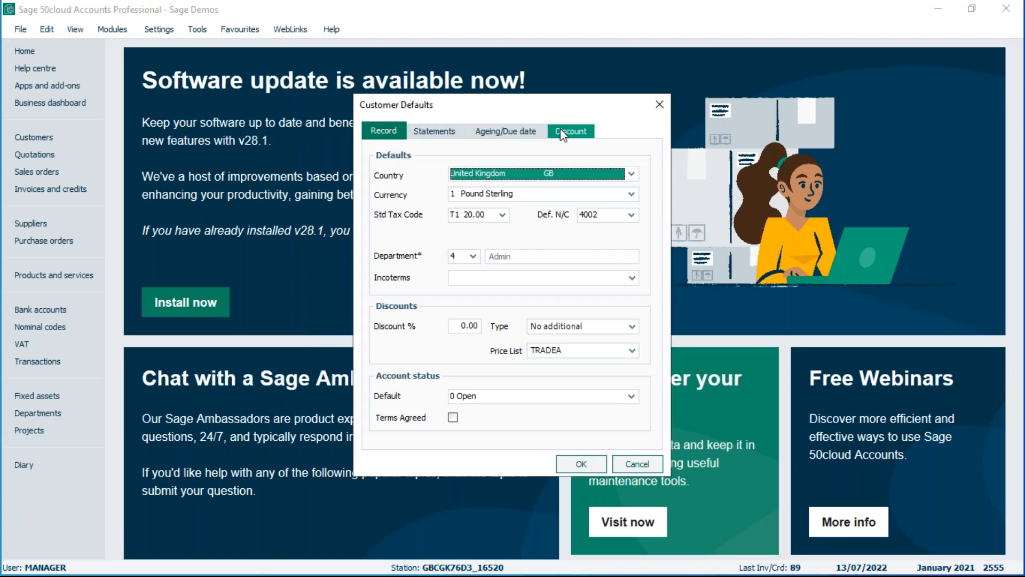
pyautogui.click(577, 131)
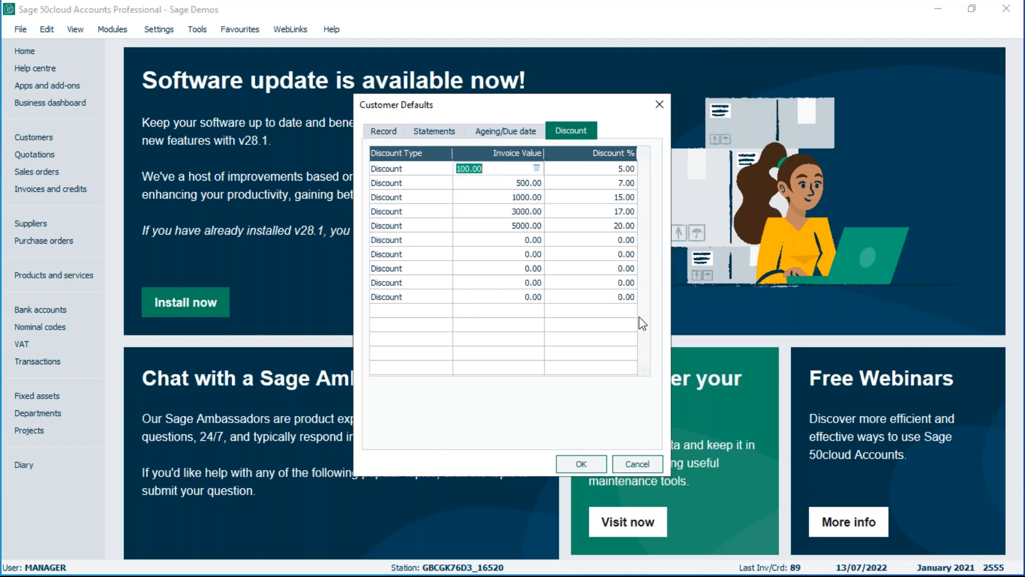
pyautogui.click(581, 463)
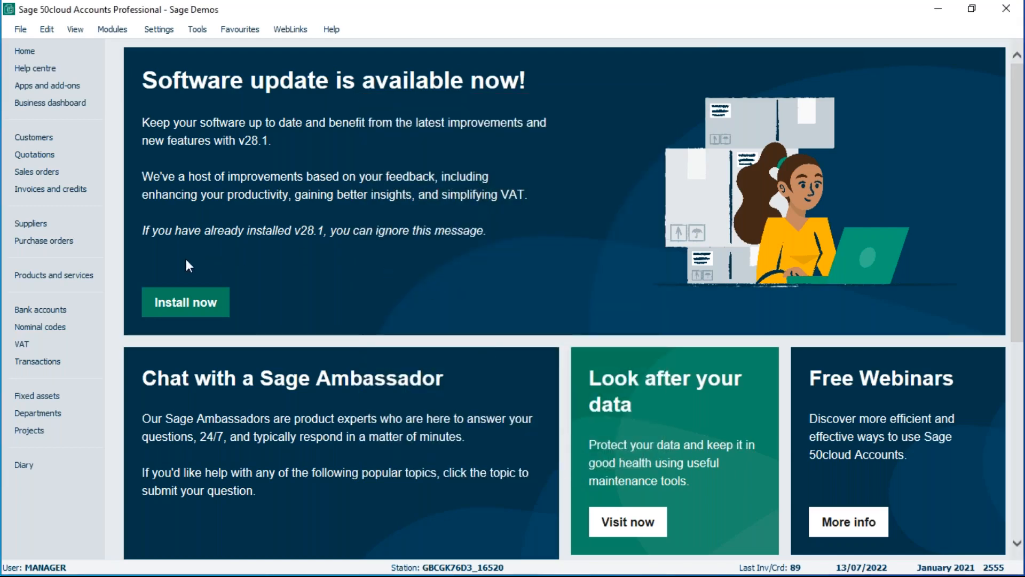
# Open the discount matrix of the Widgets product record and check the available discount sets, keeping Discount A shown
pyautogui.click(41, 276)
pyautogui.click(164, 139)
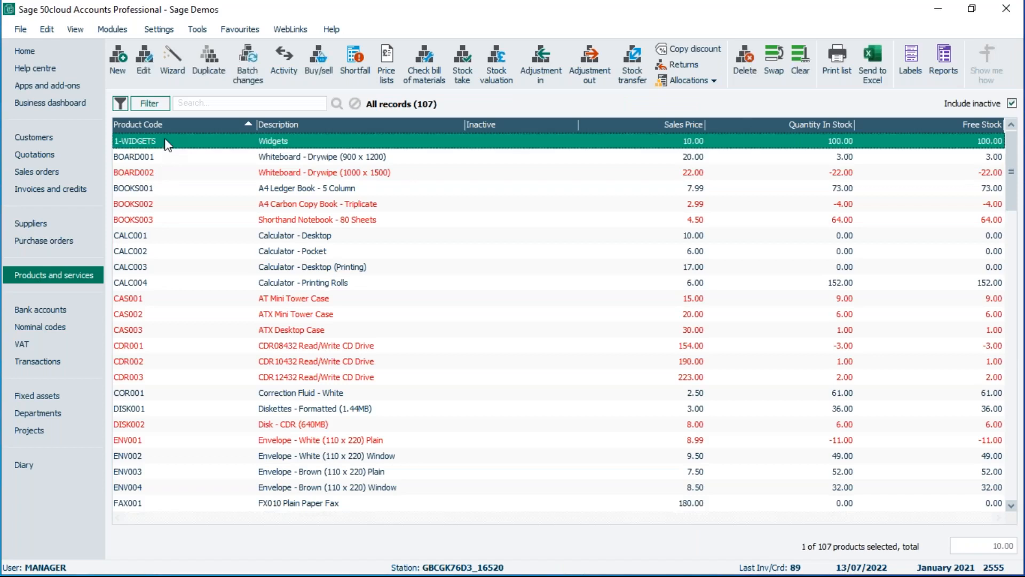
pyautogui.doubleClick(165, 140)
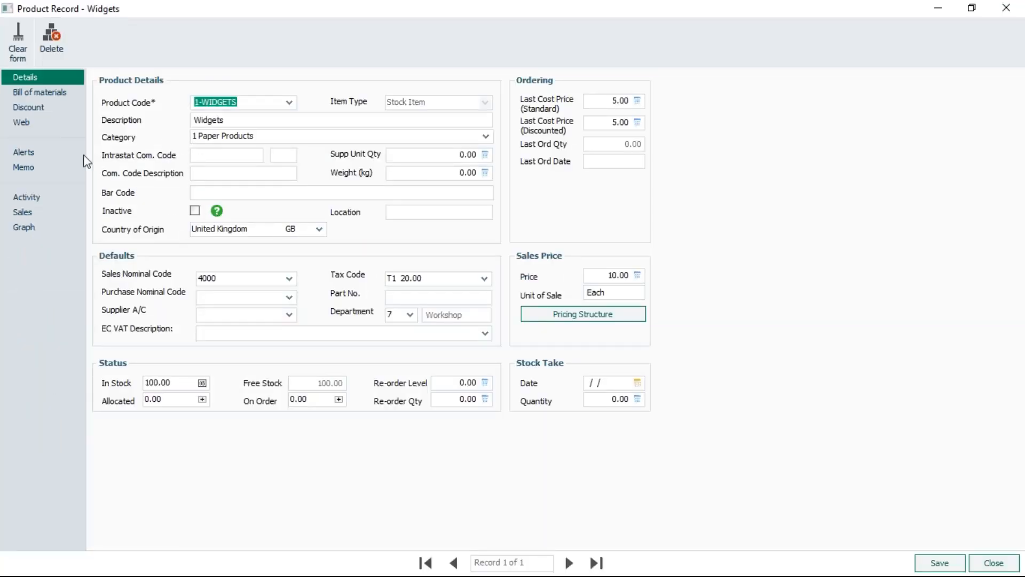
pyautogui.click(28, 107)
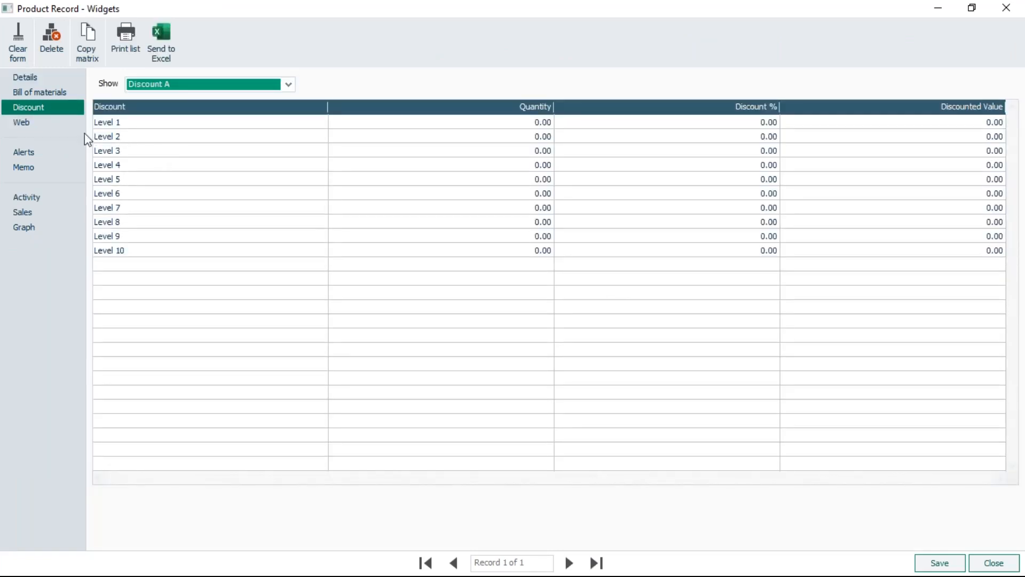
pyautogui.click(287, 85)
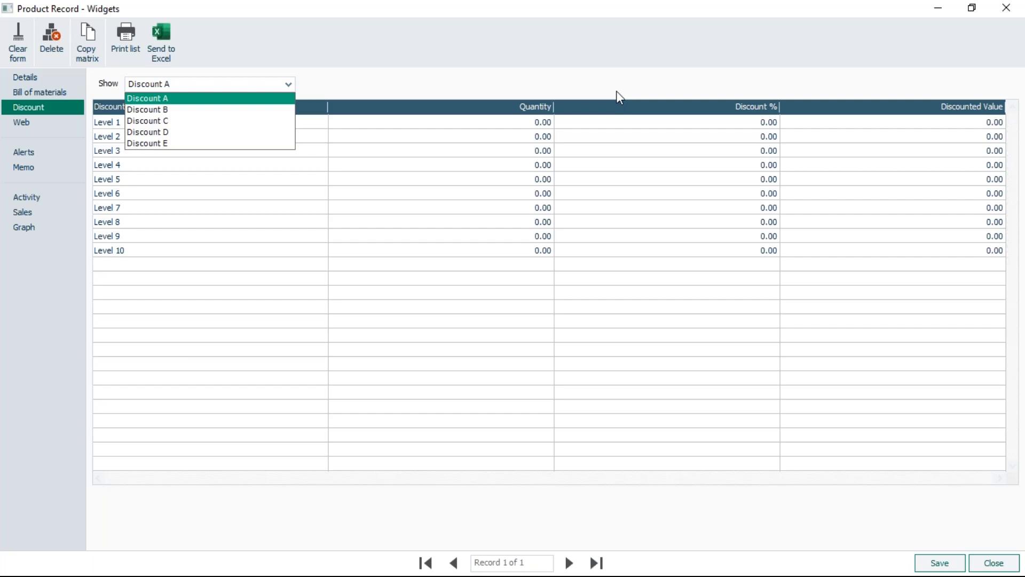
pyautogui.click(529, 85)
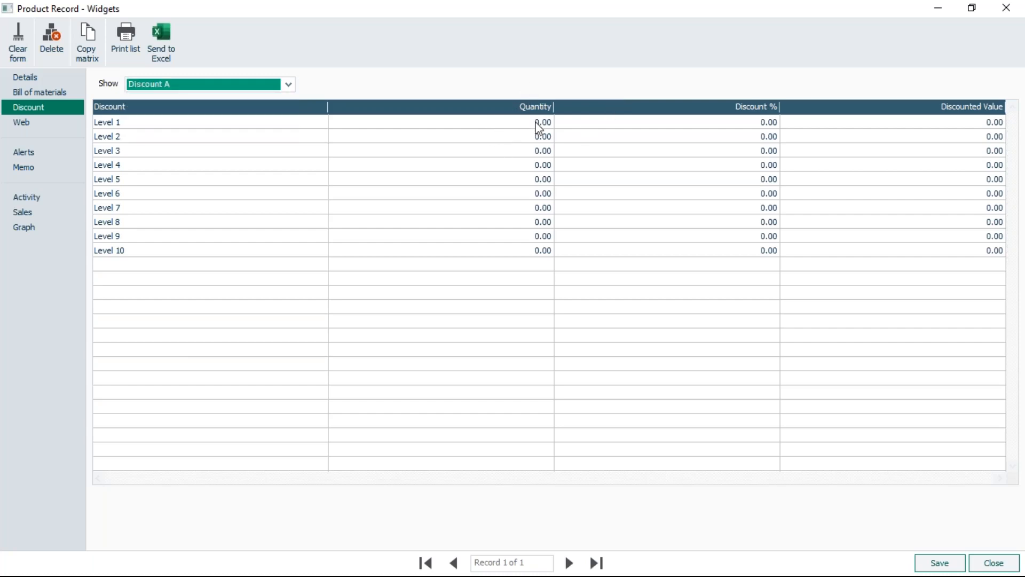
# Set Level 1 of Discount A to quantity 5 with a 10% discount, then save and close the product record
pyautogui.click(515, 122)
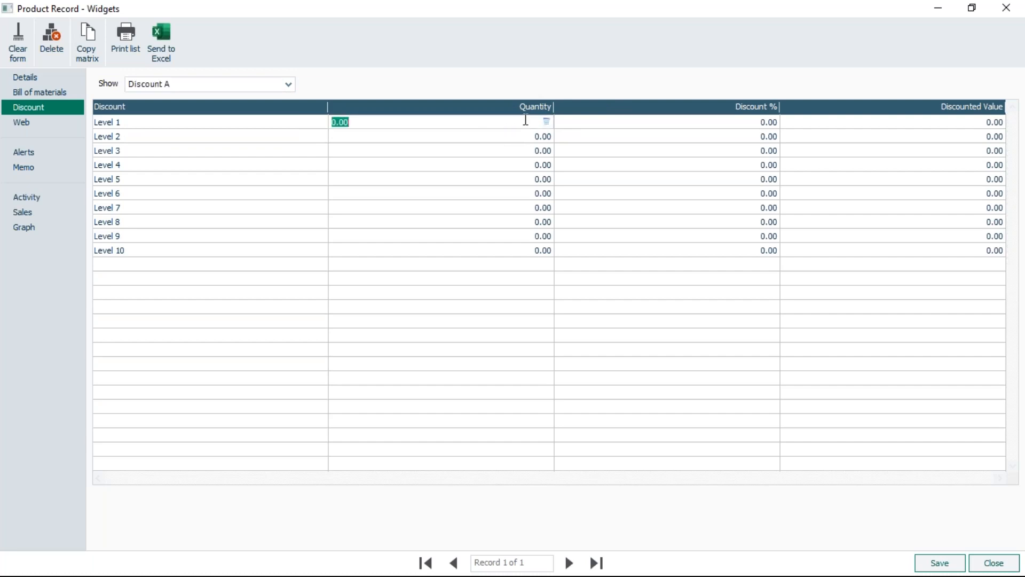
pyautogui.write('5')
pyautogui.press('Tab')
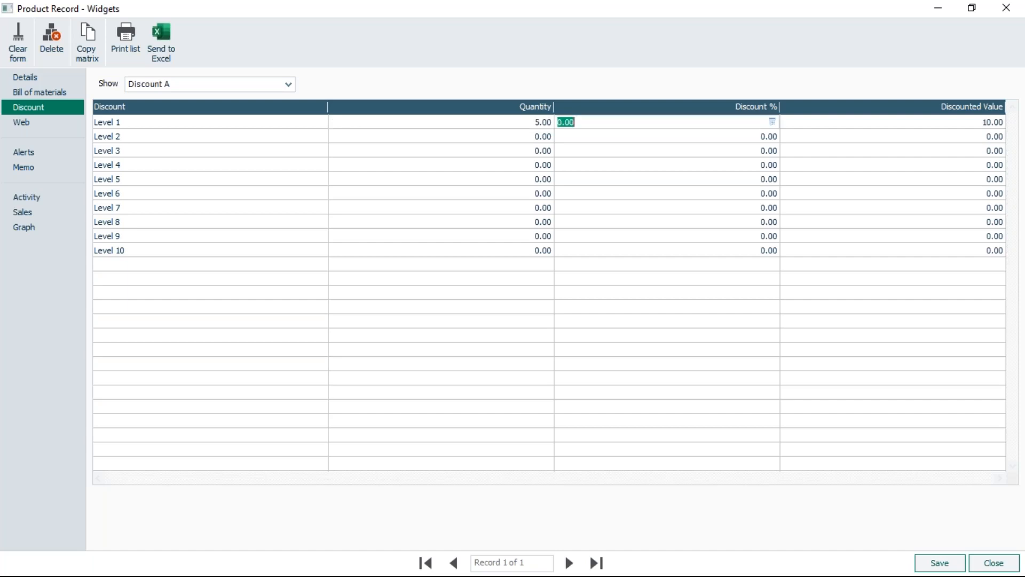
pyautogui.write('10')
pyautogui.press('Tab')
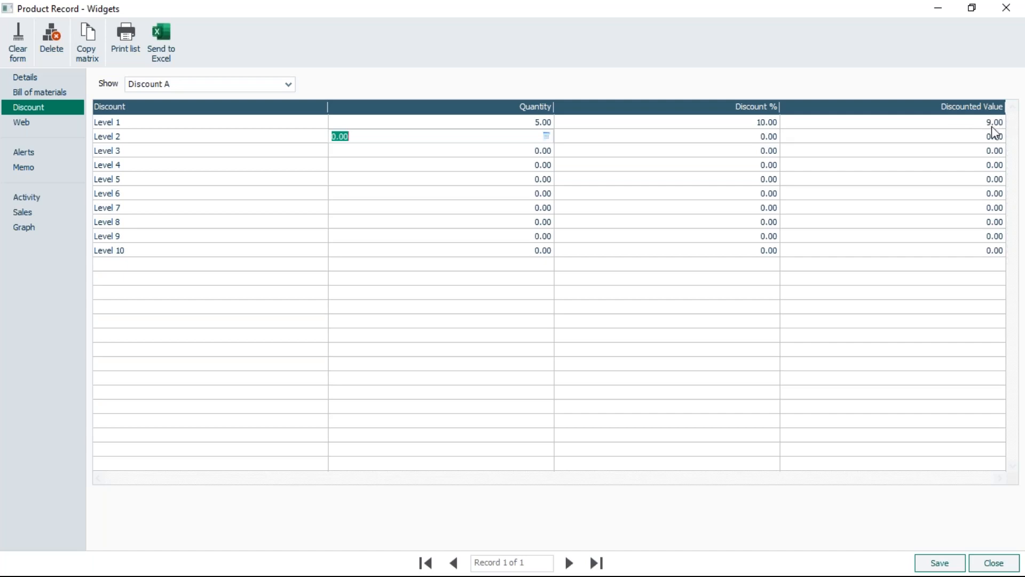
pyautogui.click(938, 565)
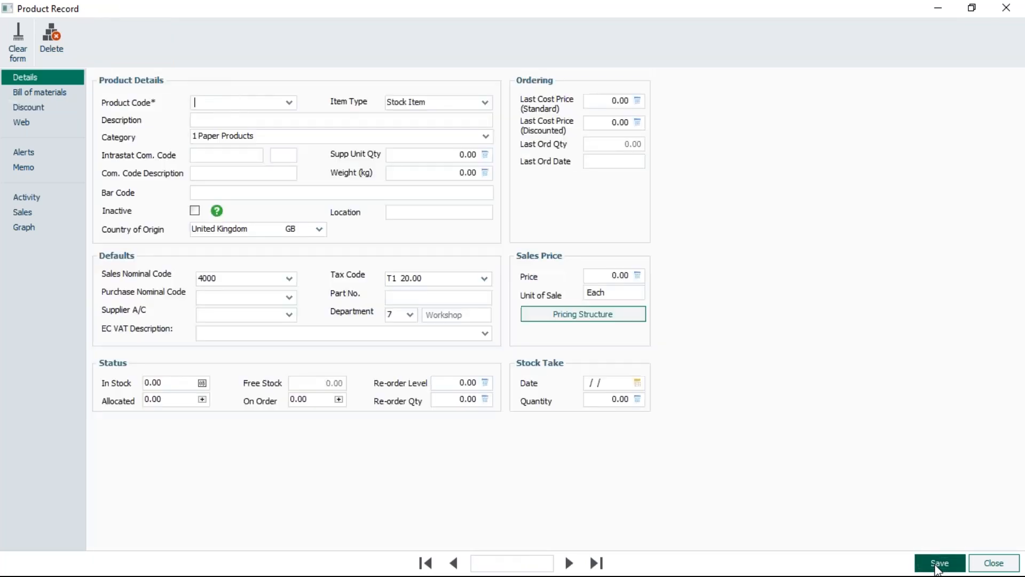
pyautogui.click(994, 563)
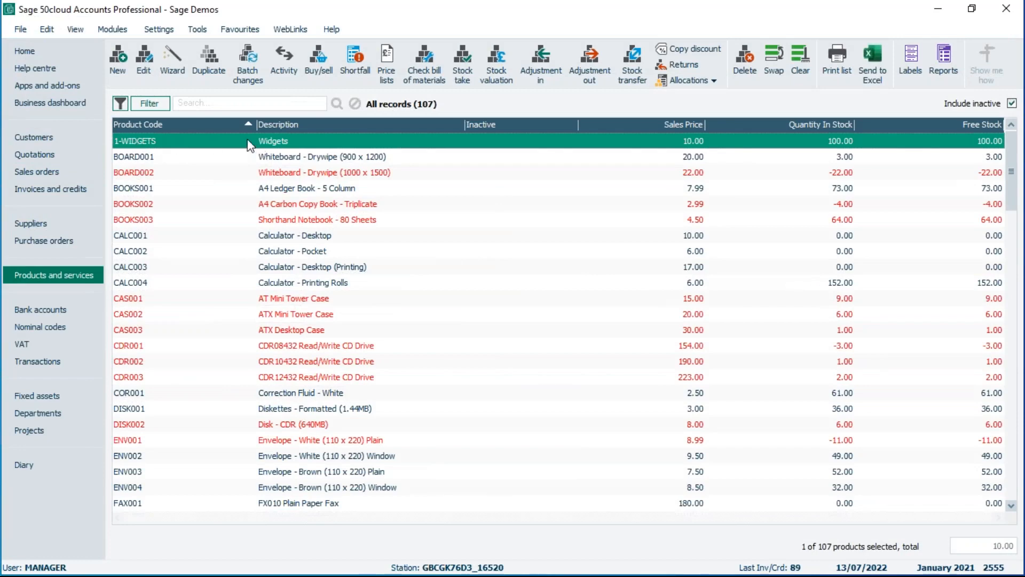
pyautogui.click(152, 143)
pyautogui.doubleClick(152, 143)
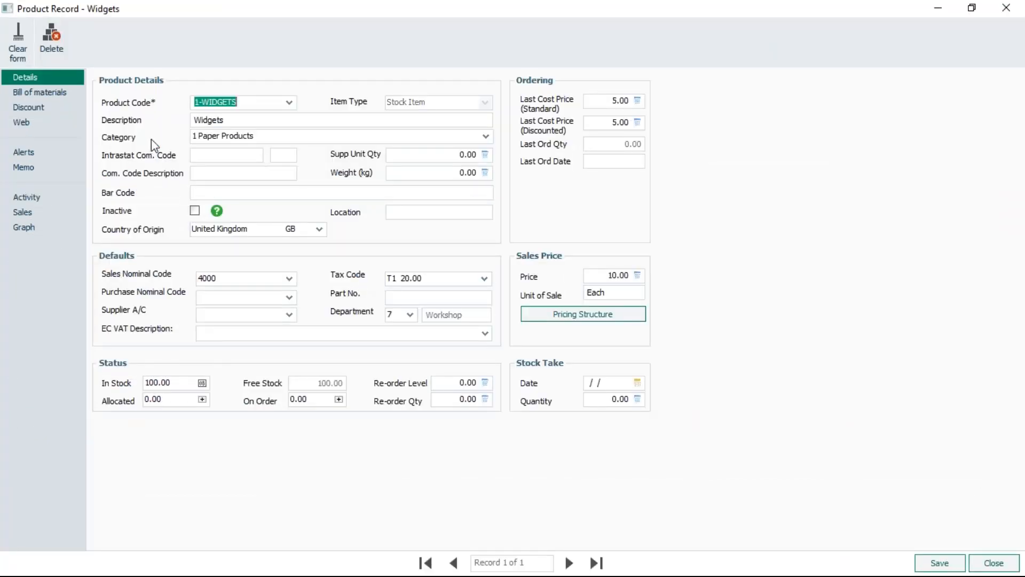
pyautogui.click(993, 563)
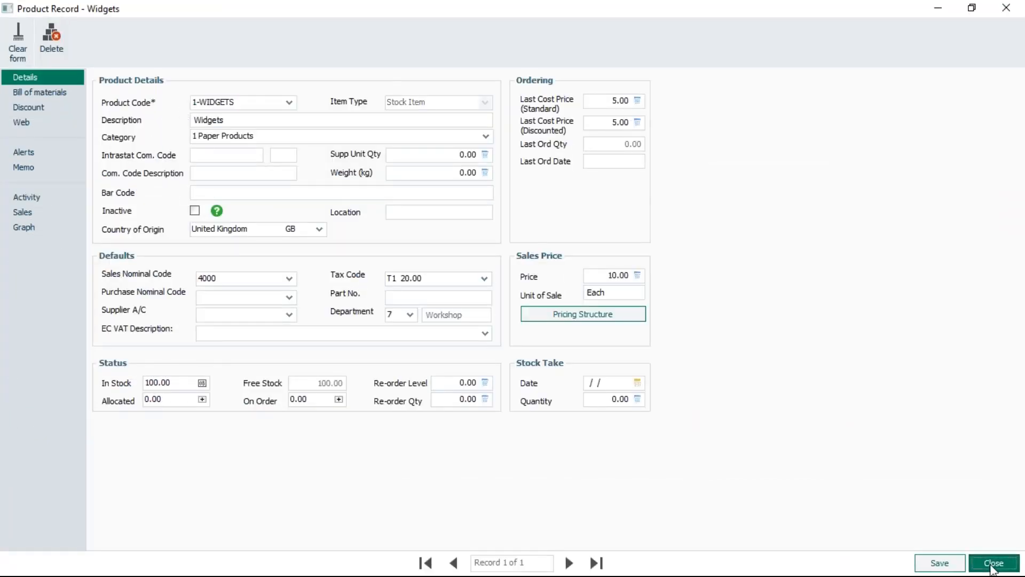
# Open the default settings of the 1MC Design customer record
pyautogui.click(55, 135)
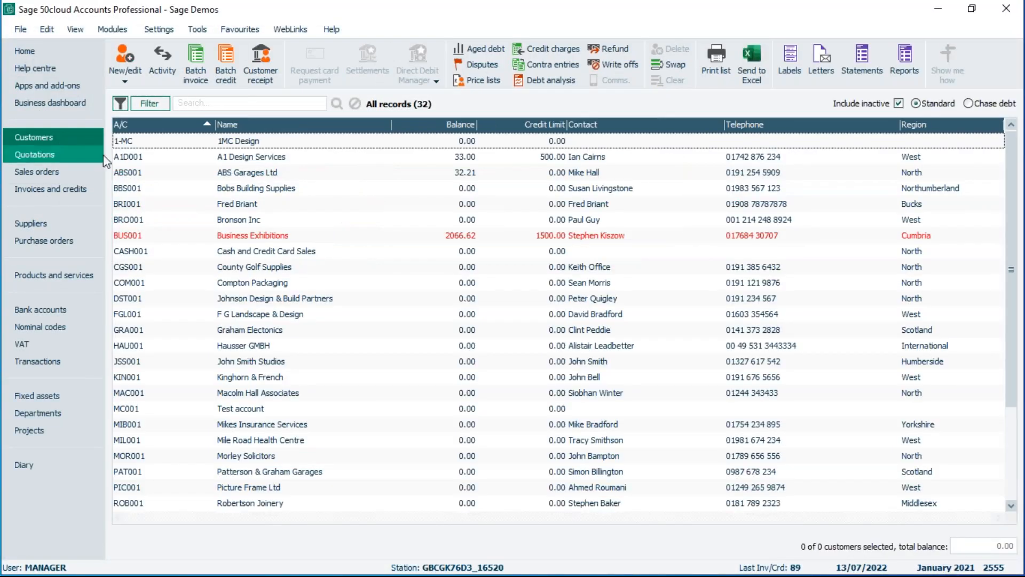
pyautogui.doubleClick(222, 141)
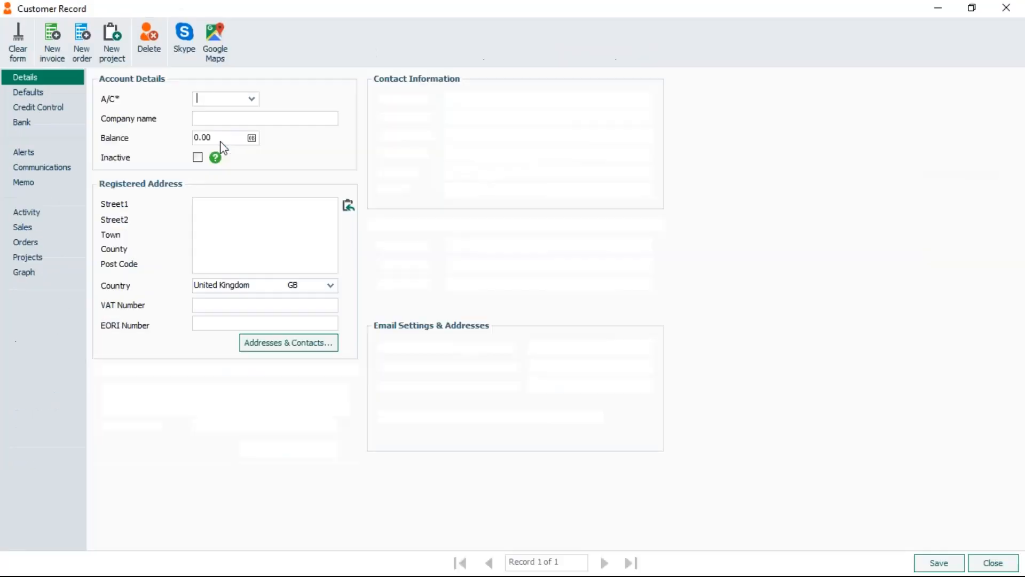
pyautogui.click(40, 93)
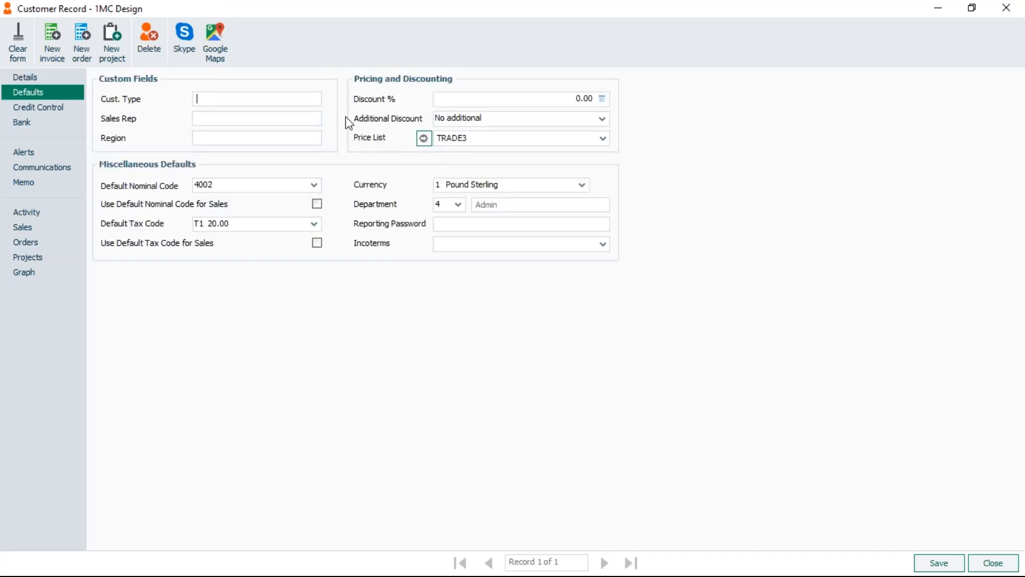
# Look through the additional discount options for 1MC Design, choose Discount A, and close the customer record
pyautogui.click(488, 119)
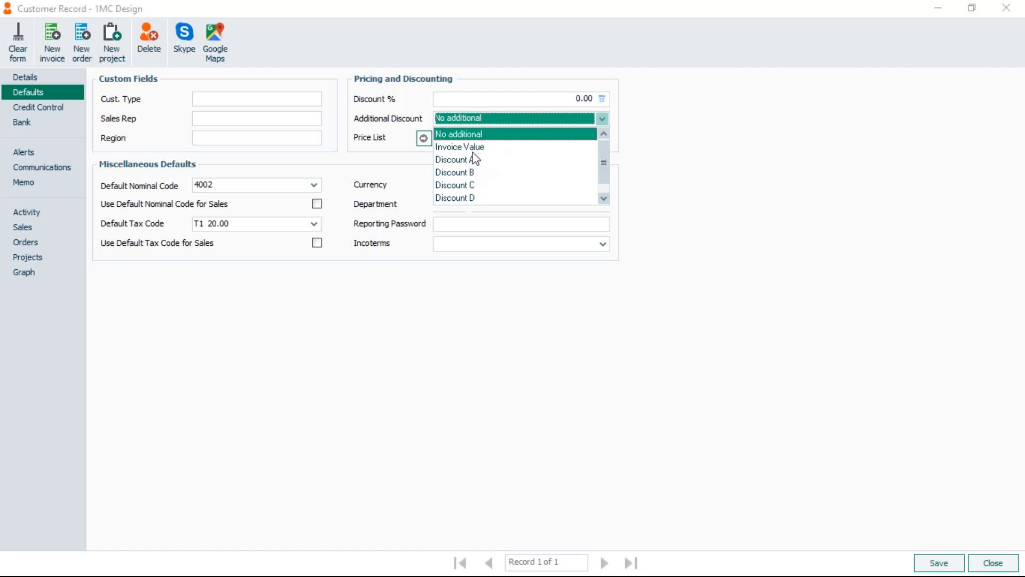
pyautogui.press('Down')
pyautogui.press('Down')
pyautogui.press('Down')
pyautogui.press('Down')
pyautogui.press('Down')
pyautogui.press('Down')
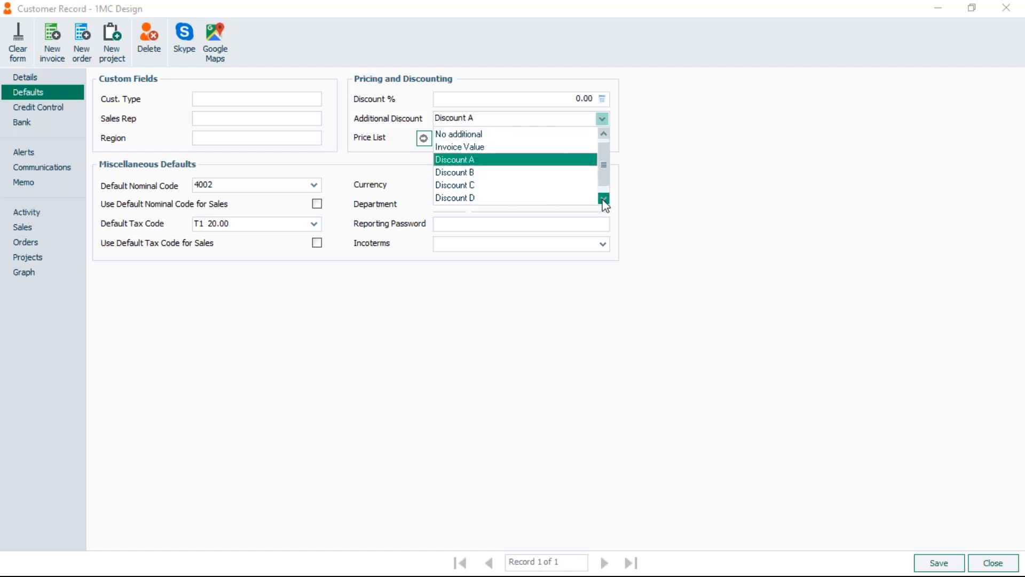
pyautogui.click(473, 150)
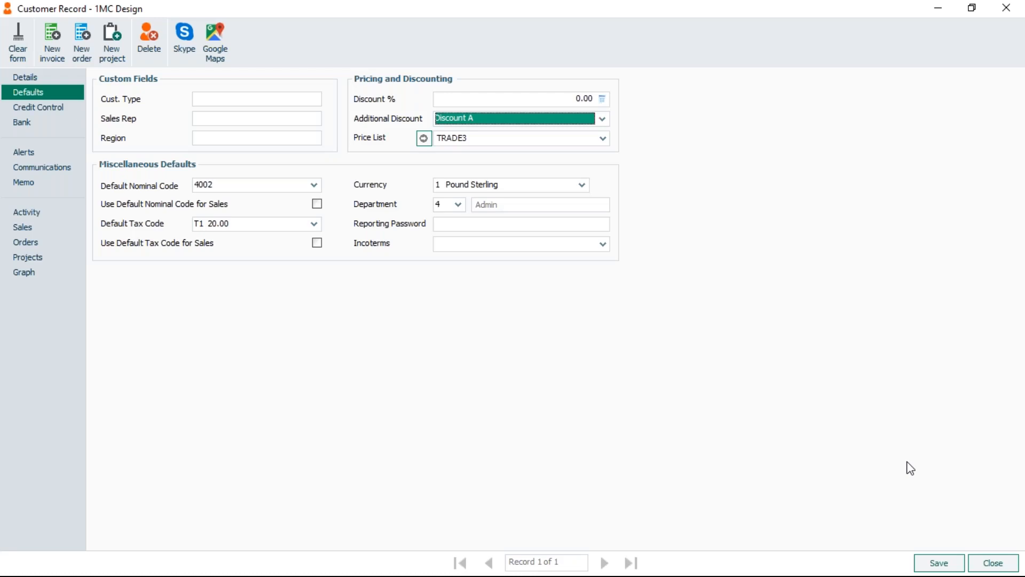
pyautogui.click(990, 561)
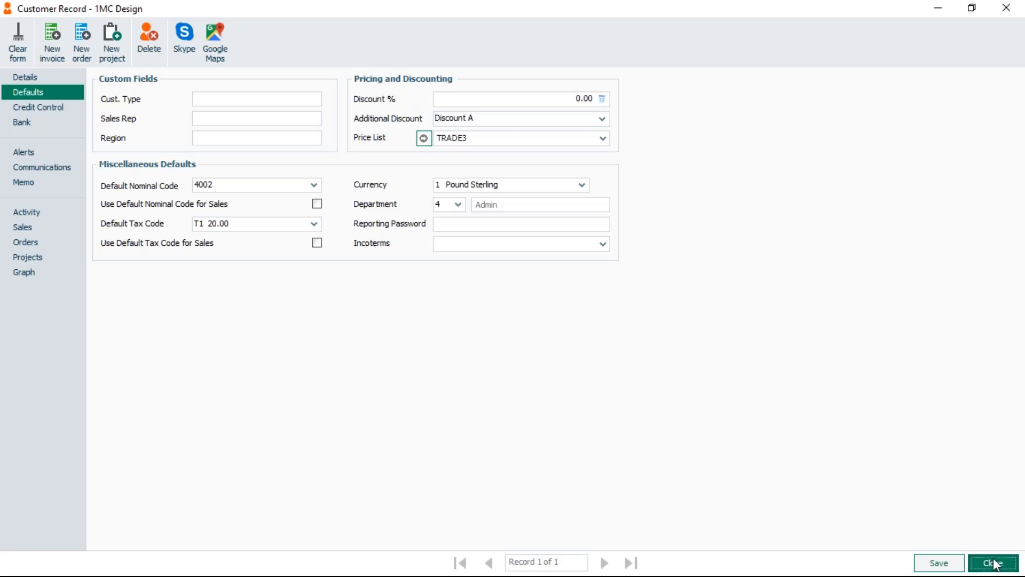
pyautogui.click(522, 324)
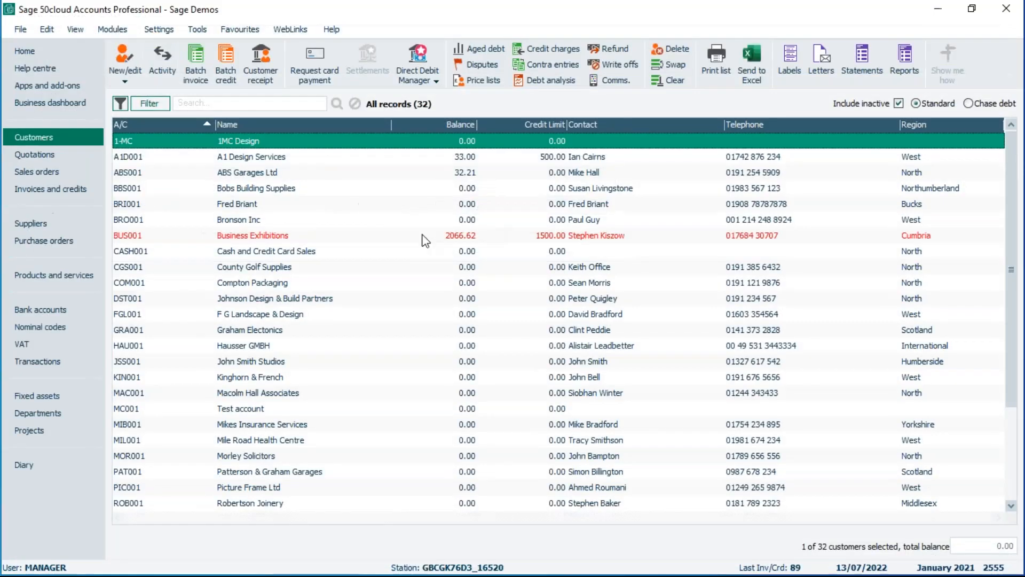
# Open the TRADE3 customer price list for editing to view its products and customers
pyautogui.click(22, 31)
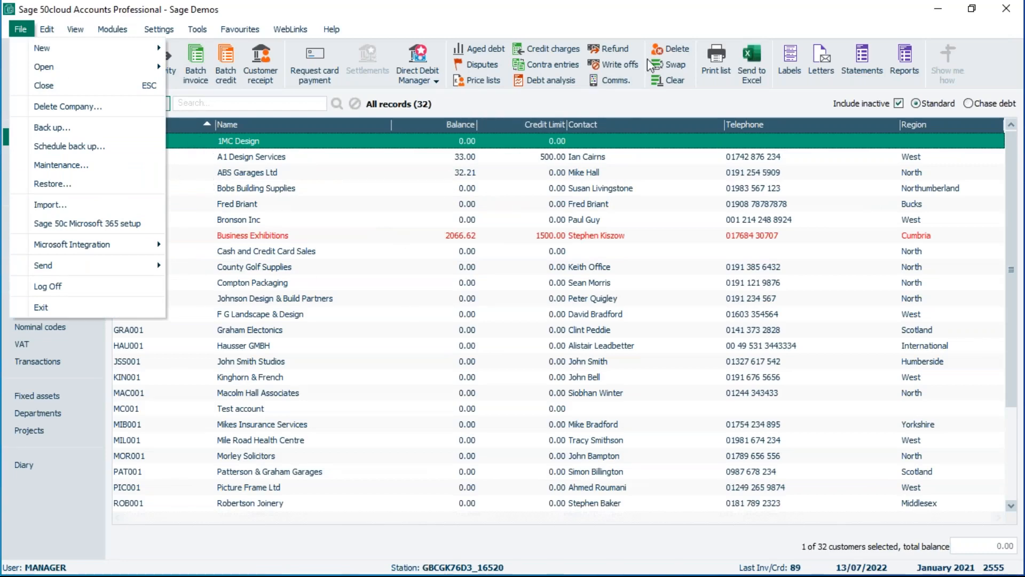
pyautogui.click(480, 80)
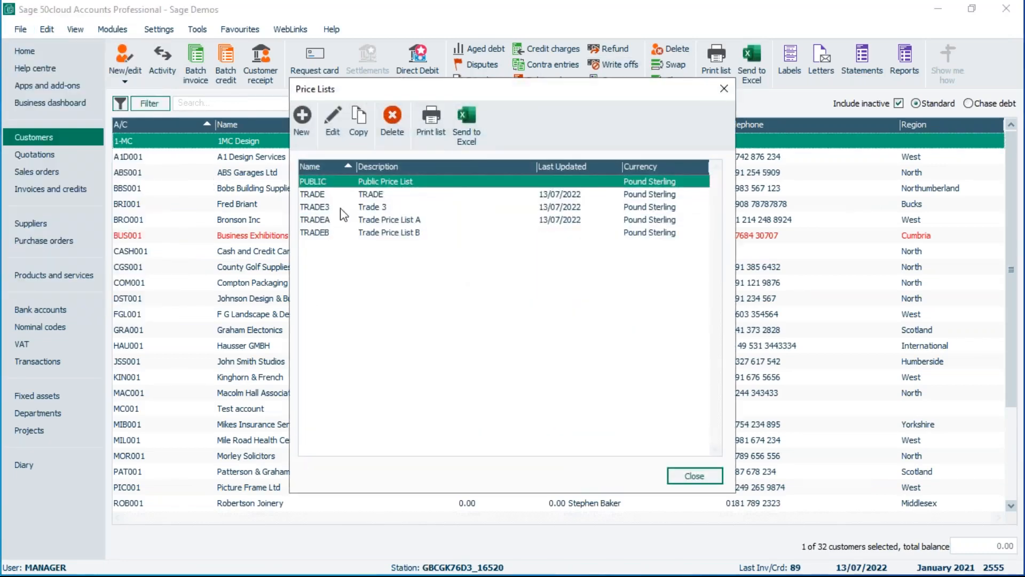
pyautogui.click(338, 194)
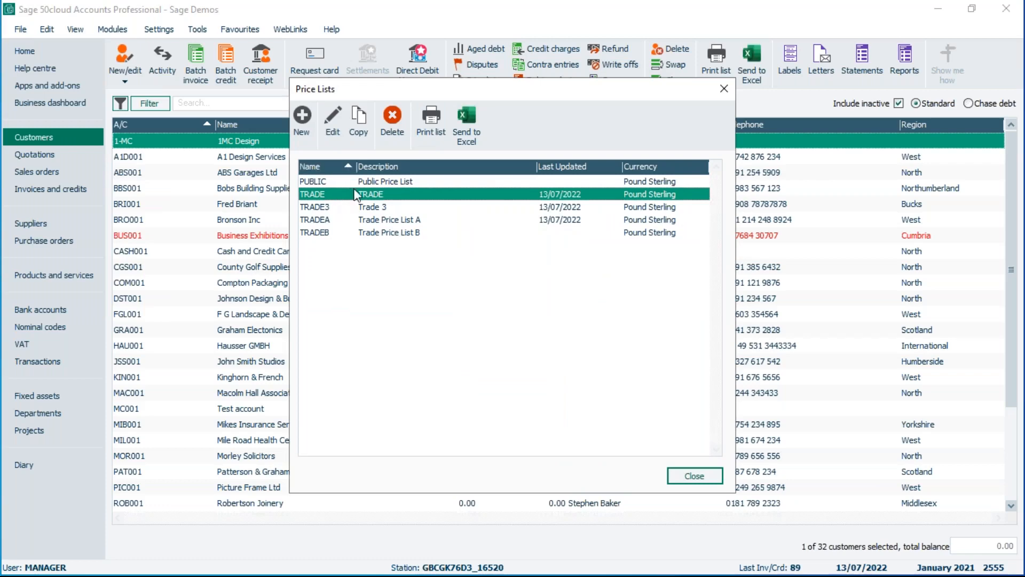
pyautogui.click(336, 208)
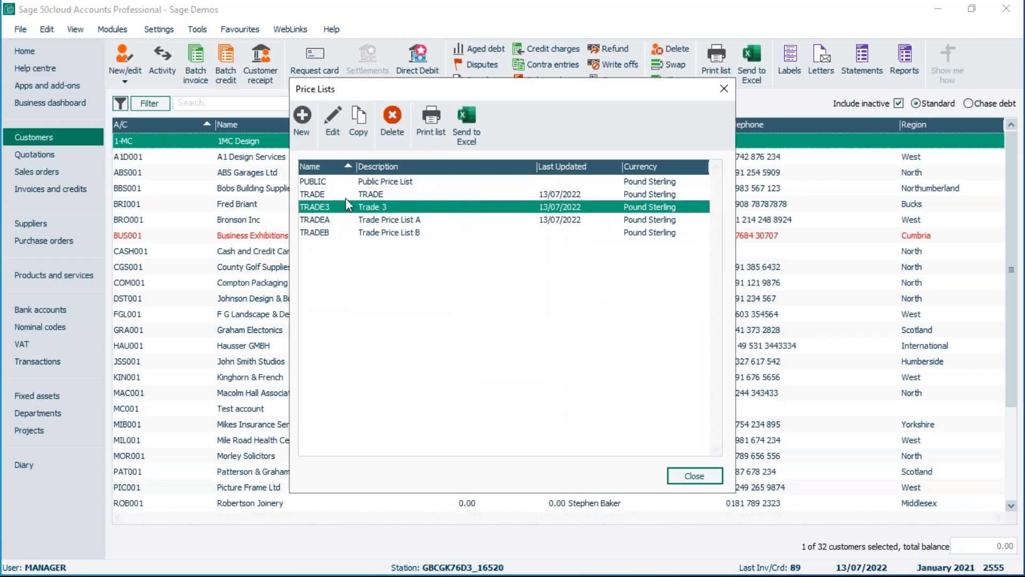
pyautogui.click(335, 122)
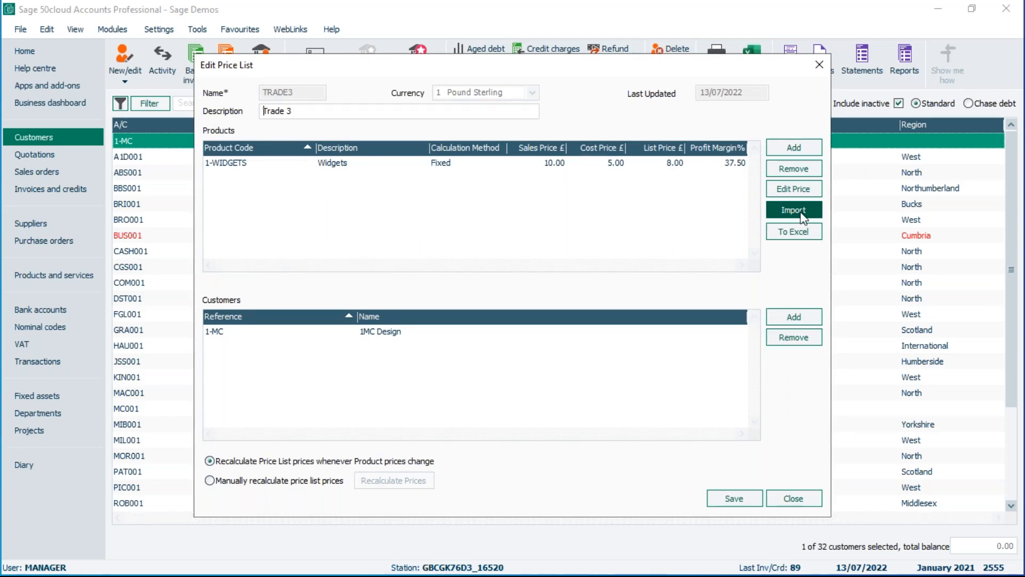
# View the price import form for the TRADE3 list, then cancel it and close the price lists
pyautogui.click(801, 214)
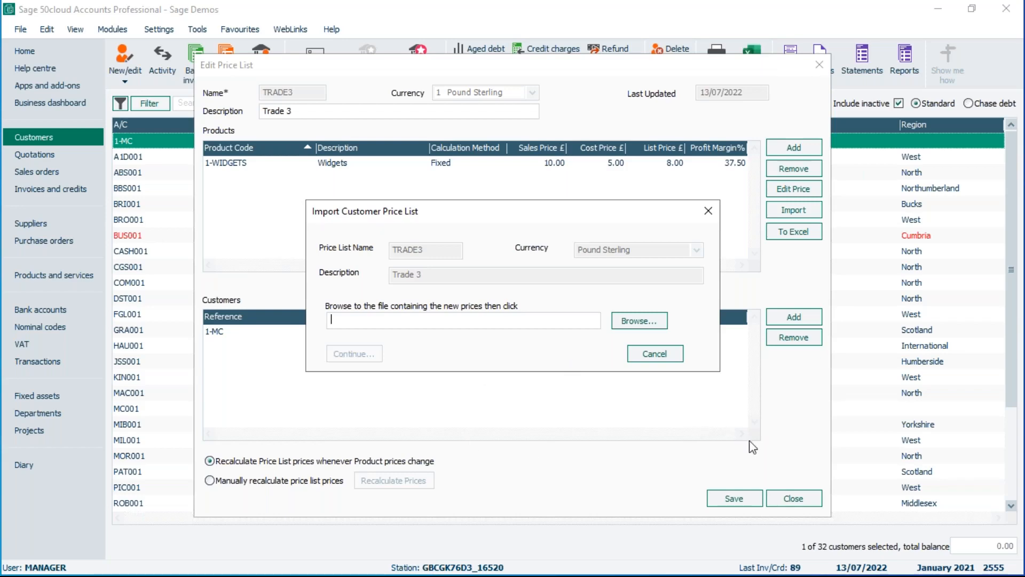
pyautogui.click(662, 354)
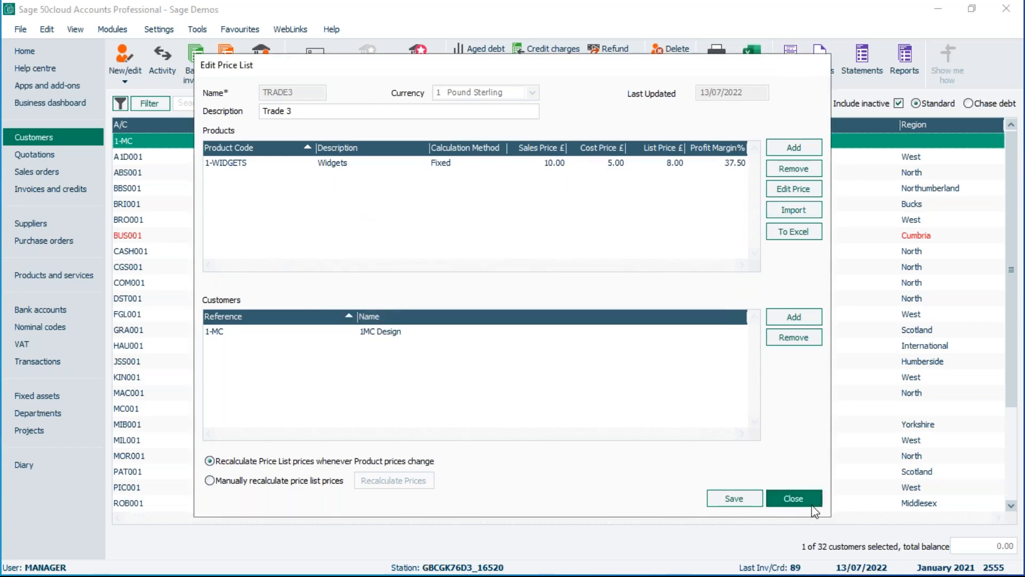
pyautogui.click(793, 497)
pyautogui.click(694, 475)
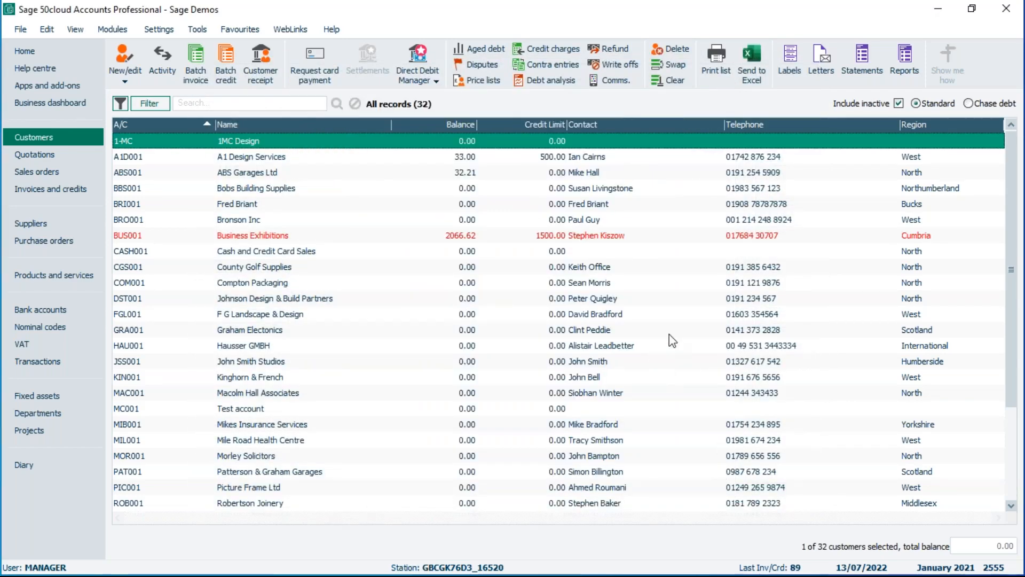
# Start the Data Import wizard, agreeing to close all other open windows
pyautogui.click(24, 29)
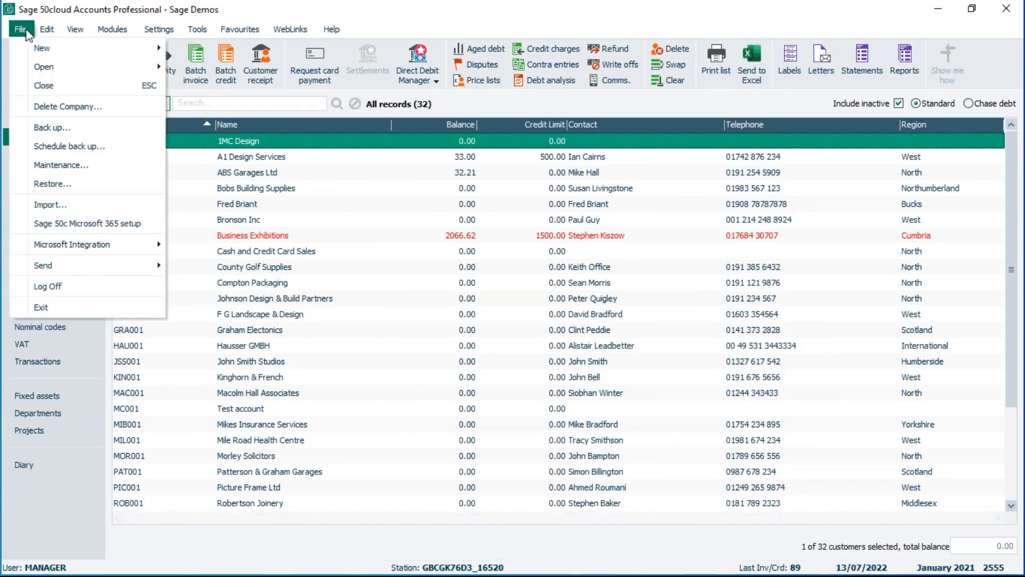
pyautogui.click(54, 206)
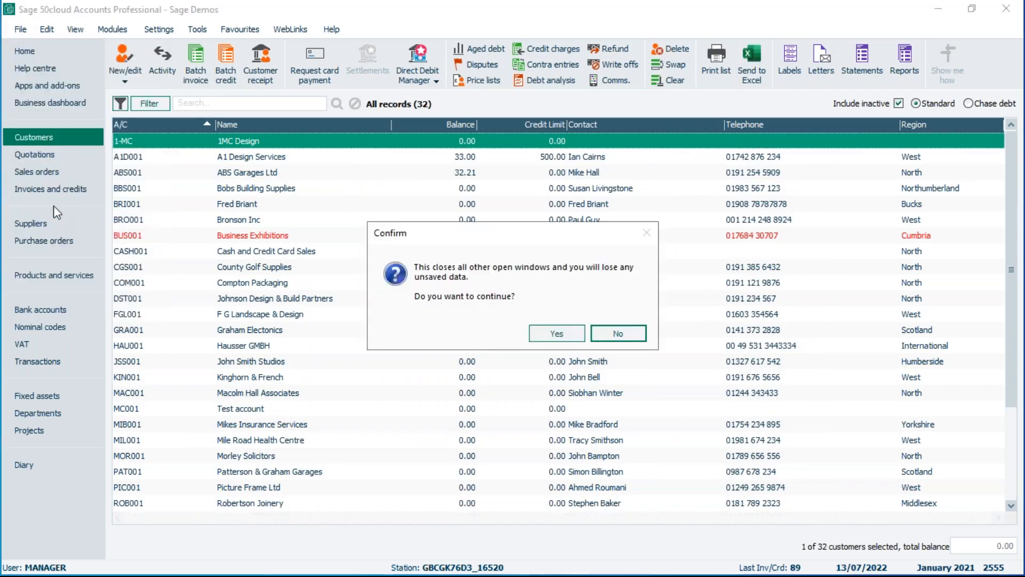
pyautogui.click(556, 334)
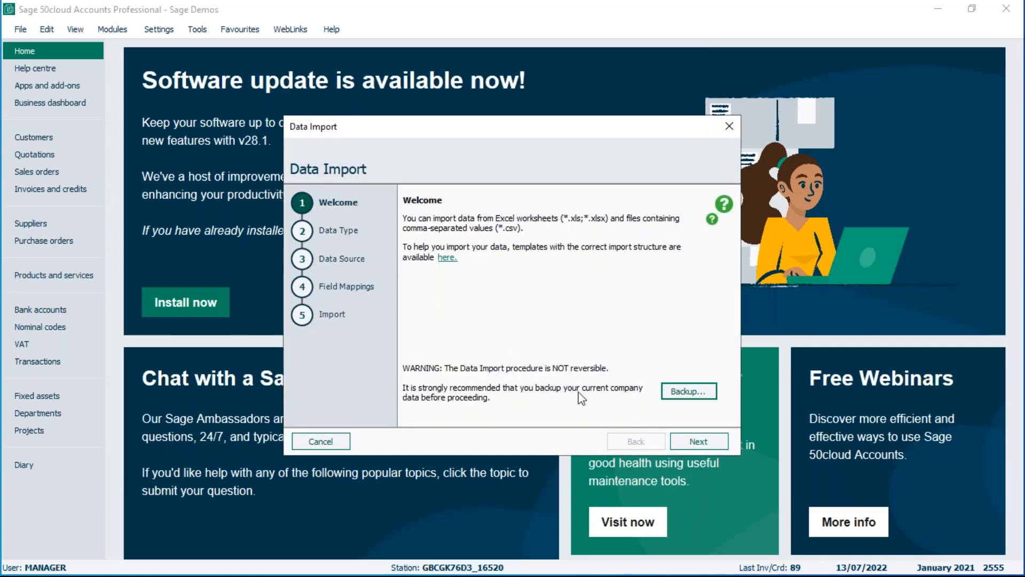
# Choose Product records as the type of data to import and open the wizard's help article on importing data
pyautogui.click(706, 440)
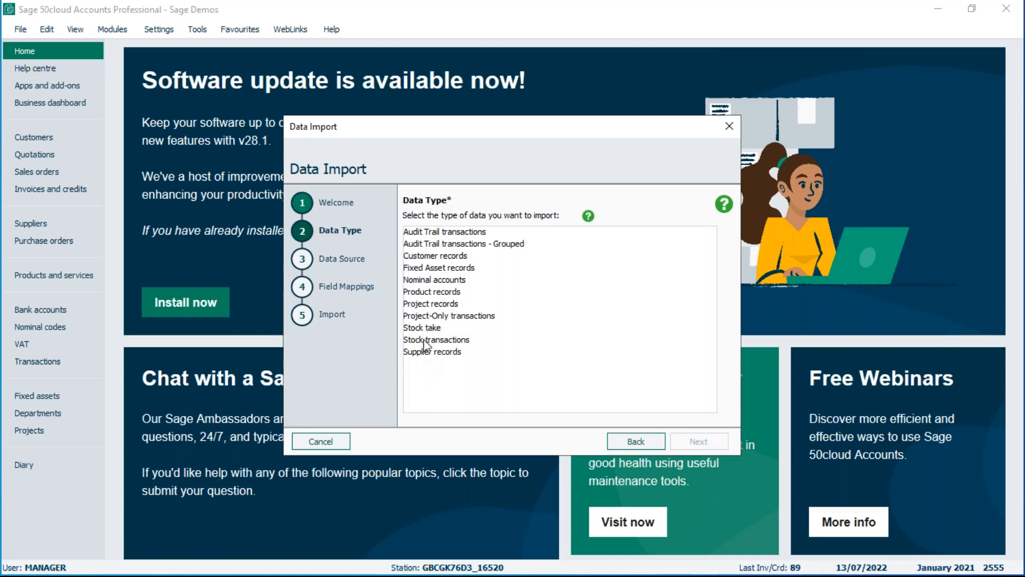
pyautogui.click(430, 293)
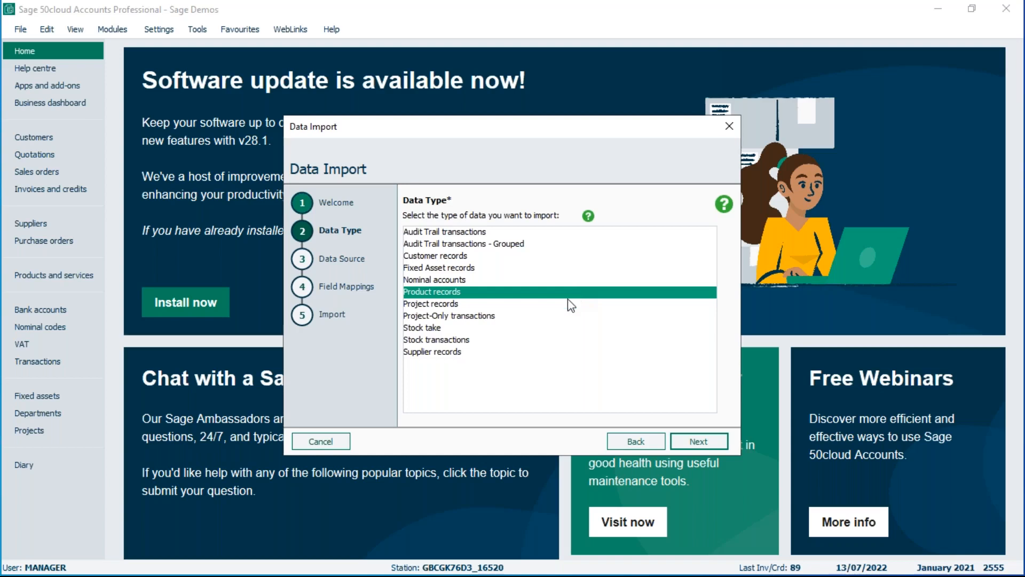
pyautogui.click(724, 204)
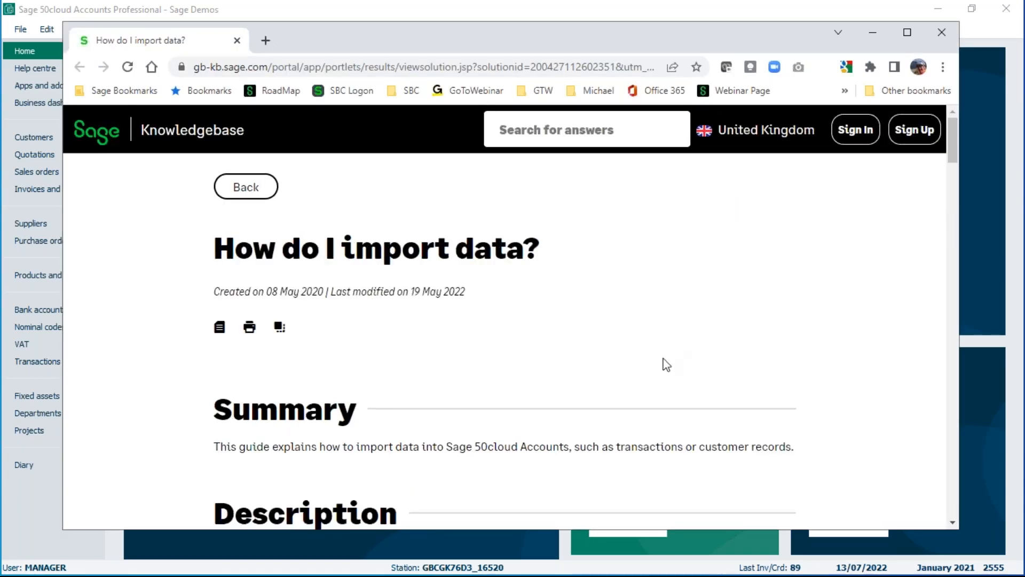
# Read the import guide's sections on checking, preparing and importing data and correcting errors, and close the article
pyautogui.scroll(-1, 667, 363)
pyautogui.scroll(-15, 681, 368)
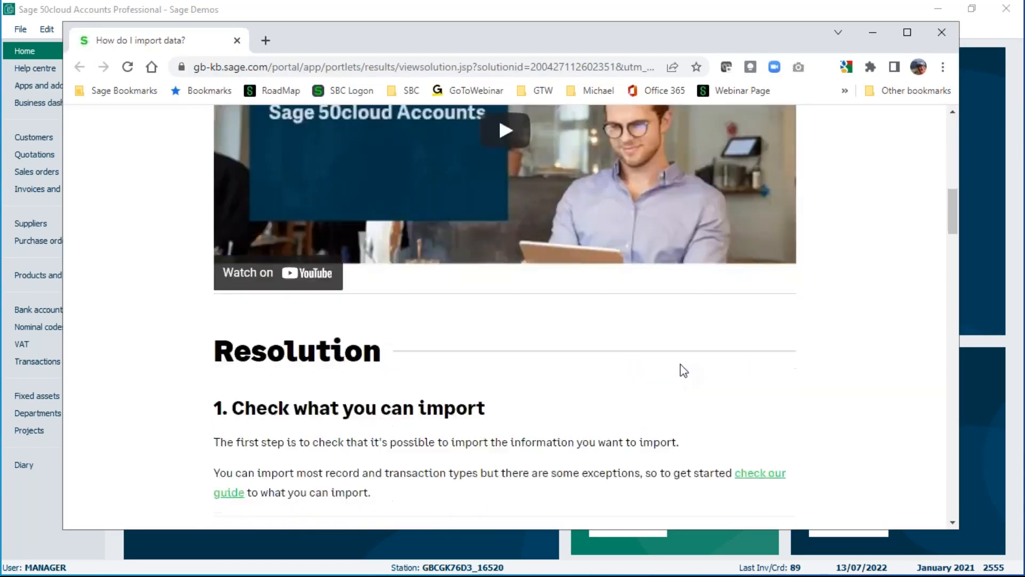
pyautogui.scroll(-3, 682, 368)
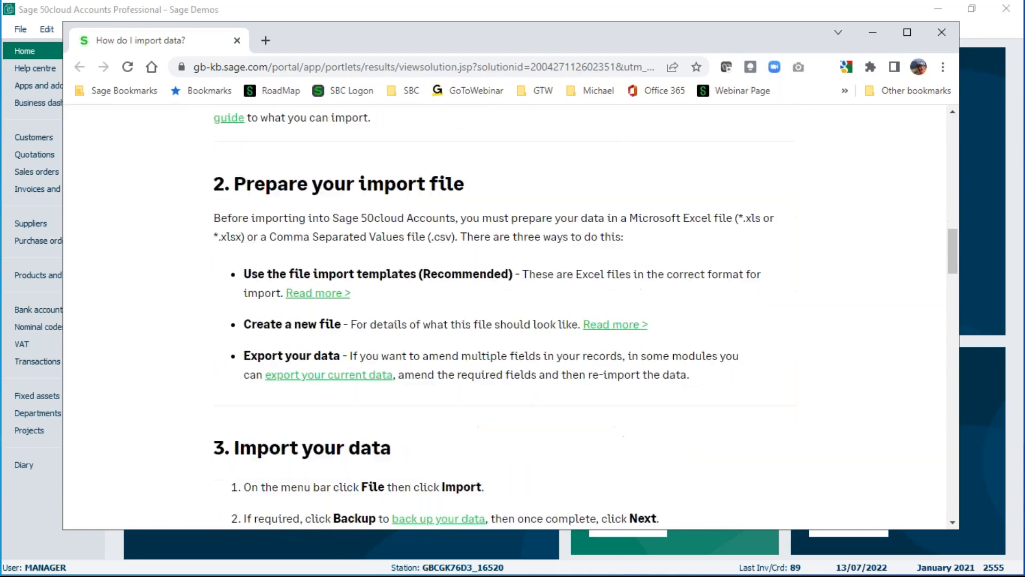
pyautogui.scroll(-18, 682, 368)
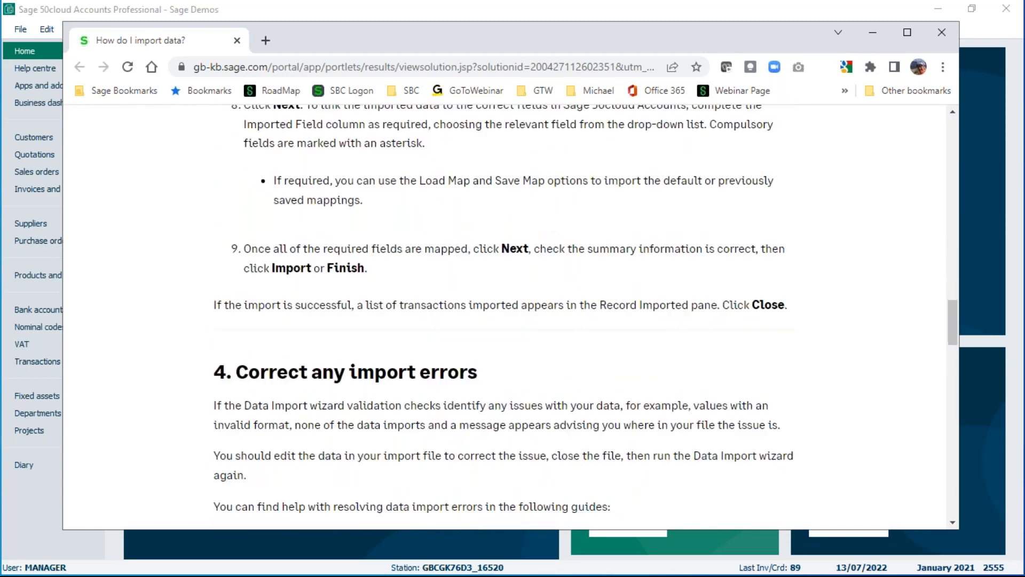
pyautogui.scroll(-2, 716, 360)
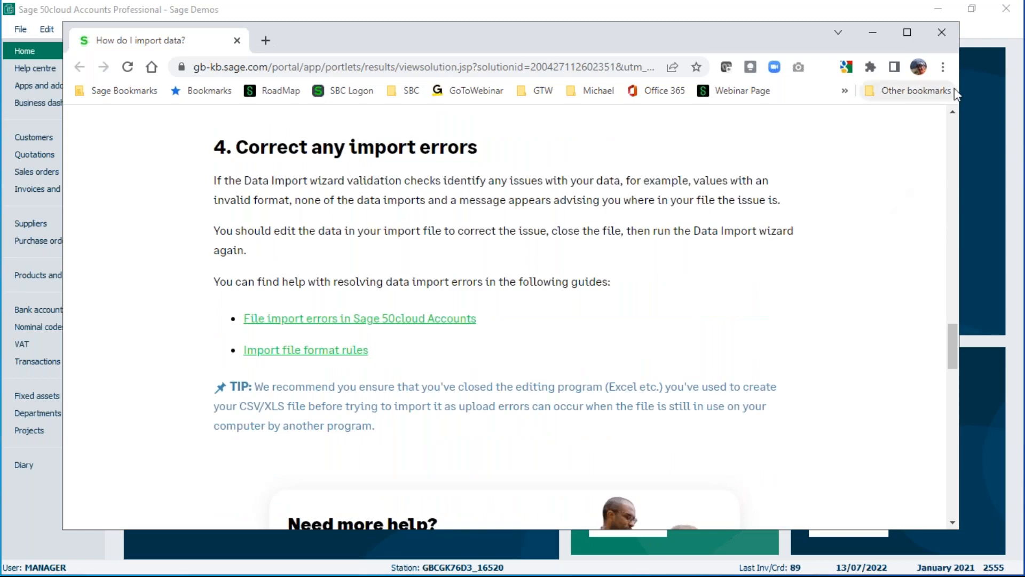
pyautogui.click(942, 32)
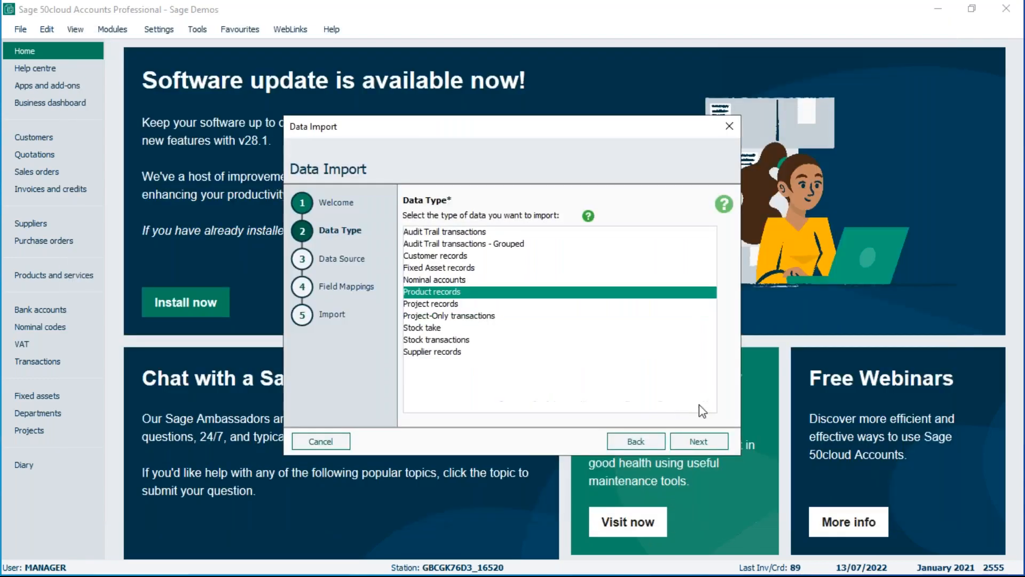
# Exit the Data Import wizard without importing any product records, and locate the import command again
pyautogui.click(730, 126)
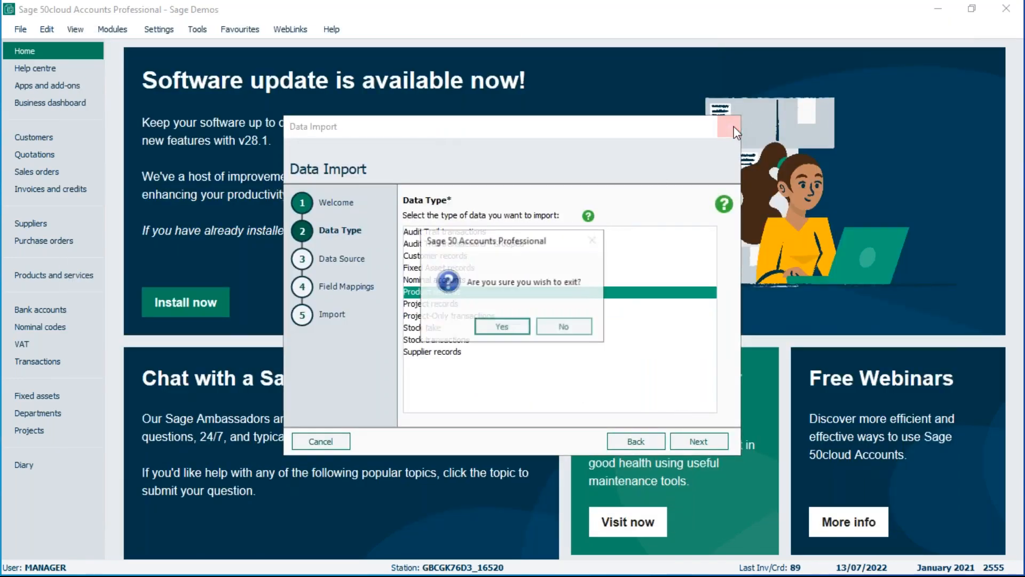
pyautogui.click(495, 322)
pyautogui.click(21, 29)
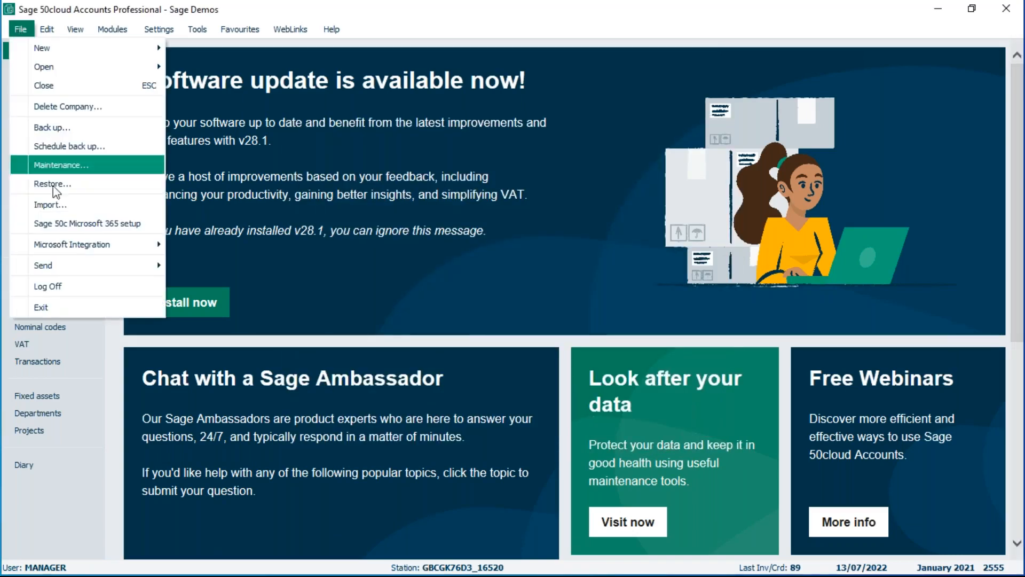
pyautogui.click(55, 206)
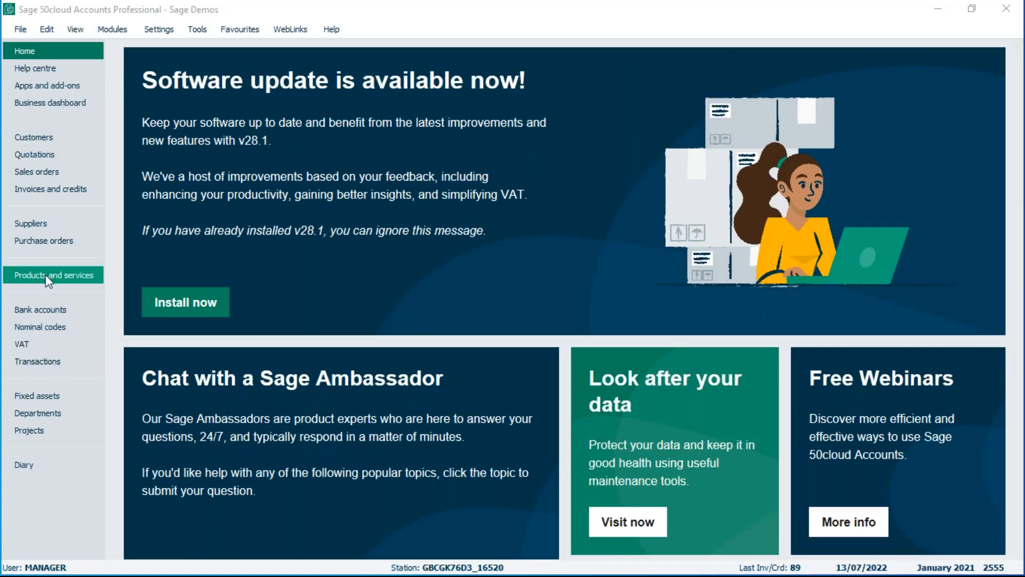
# Open the product reports from Products and services and view the available Price lists reports
pyautogui.click(48, 278)
pyautogui.click(943, 59)
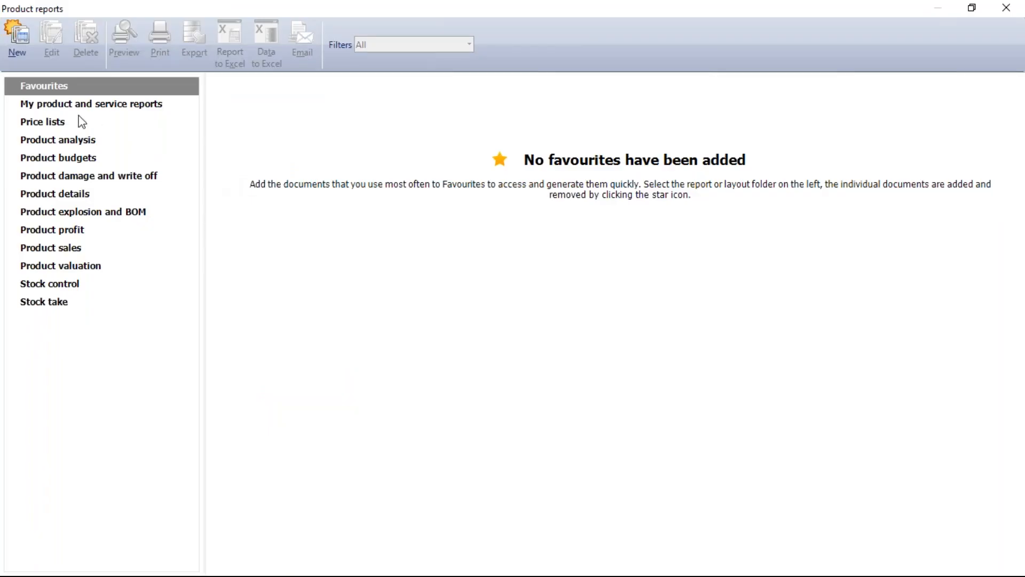
pyautogui.click(41, 122)
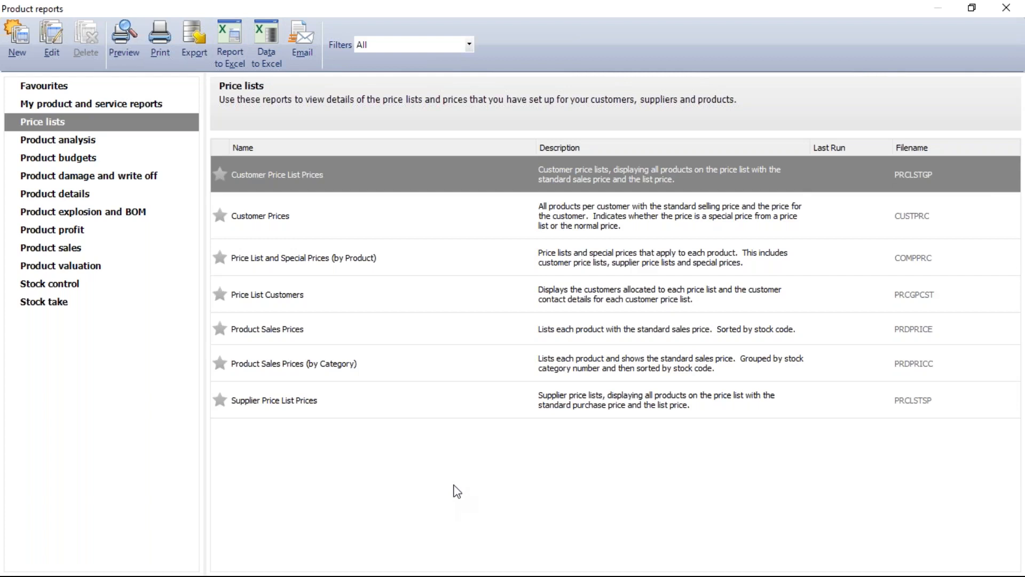
pyautogui.click(1006, 8)
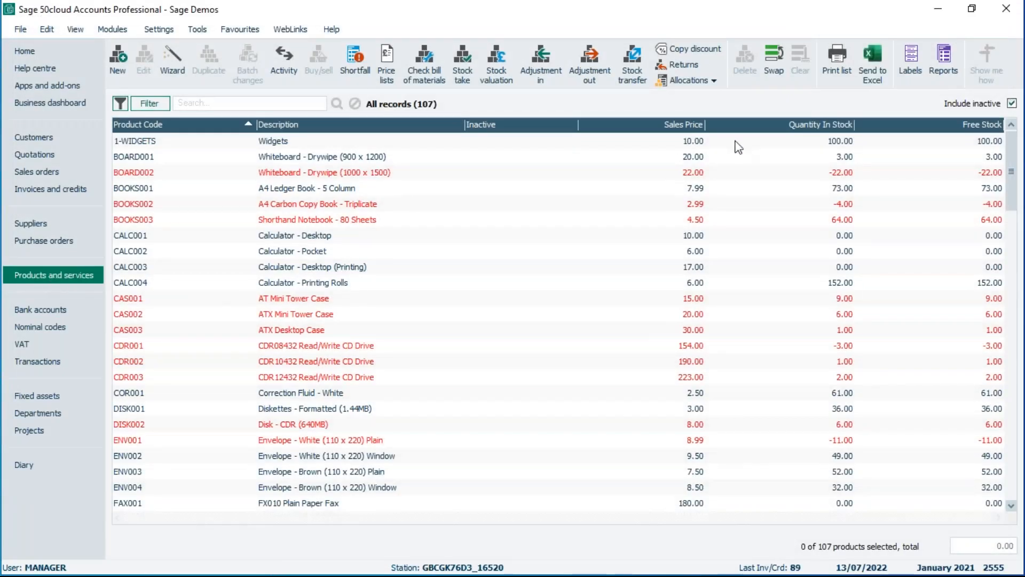
pyautogui.click(939, 54)
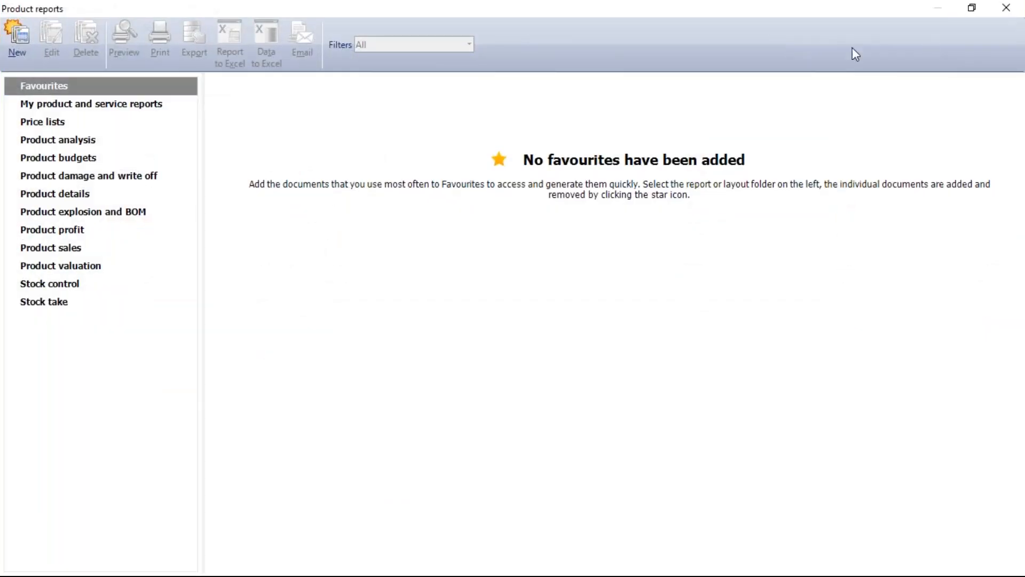
pyautogui.click(55, 124)
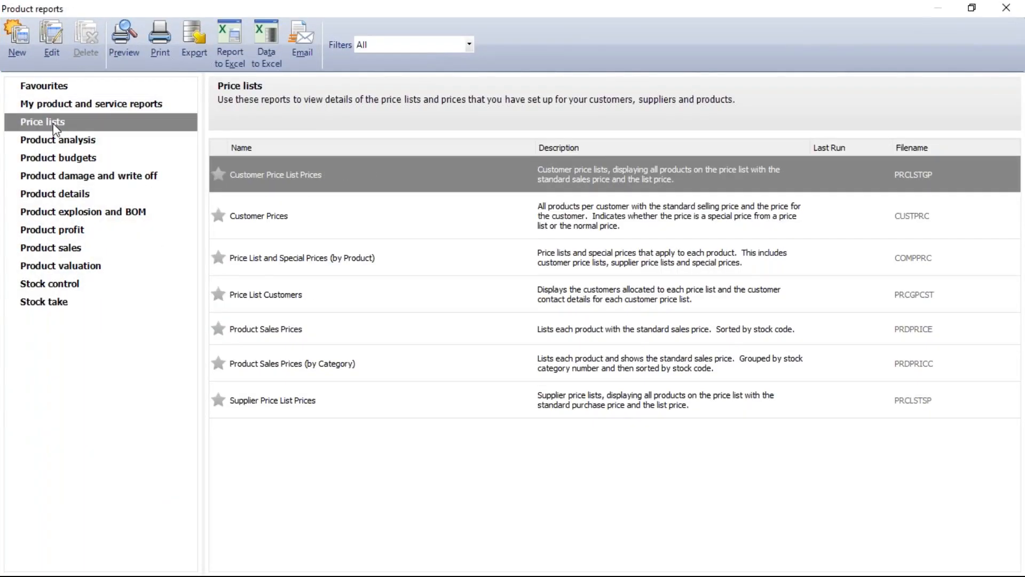